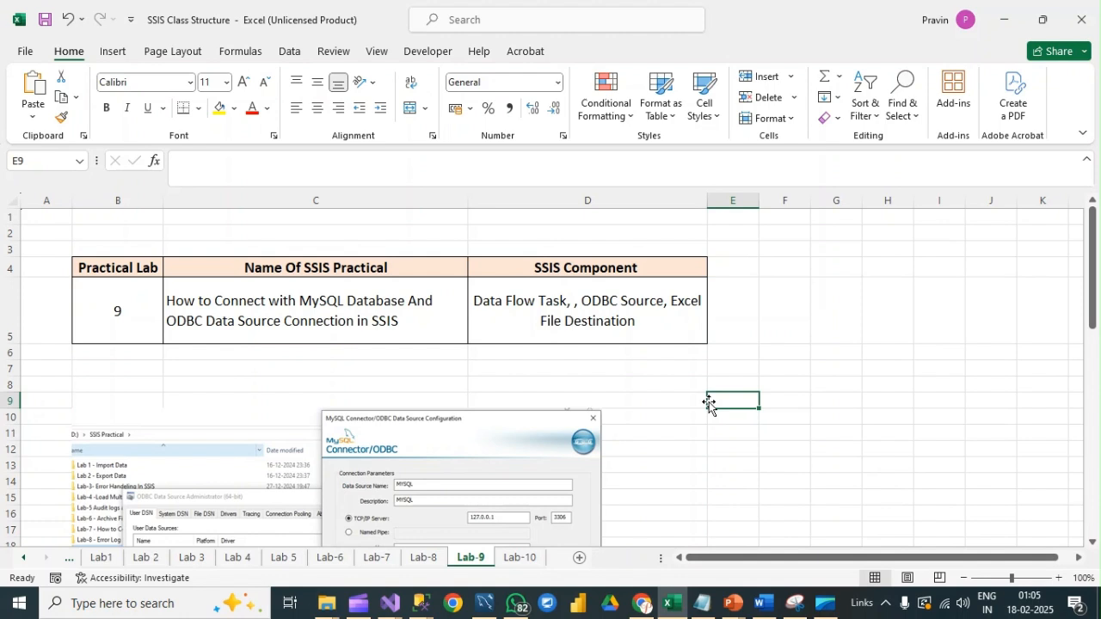
Step: Switch to MySQL Workbench to view the Dept table script and its rows in the student schema
left_click(485, 602)
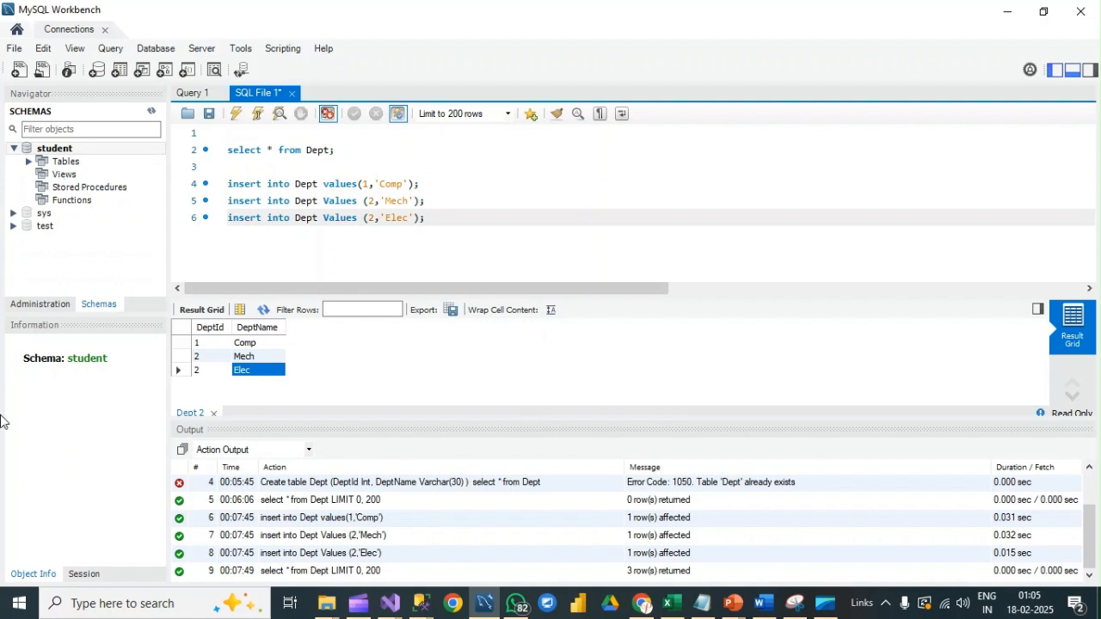
left_click(18, 600)
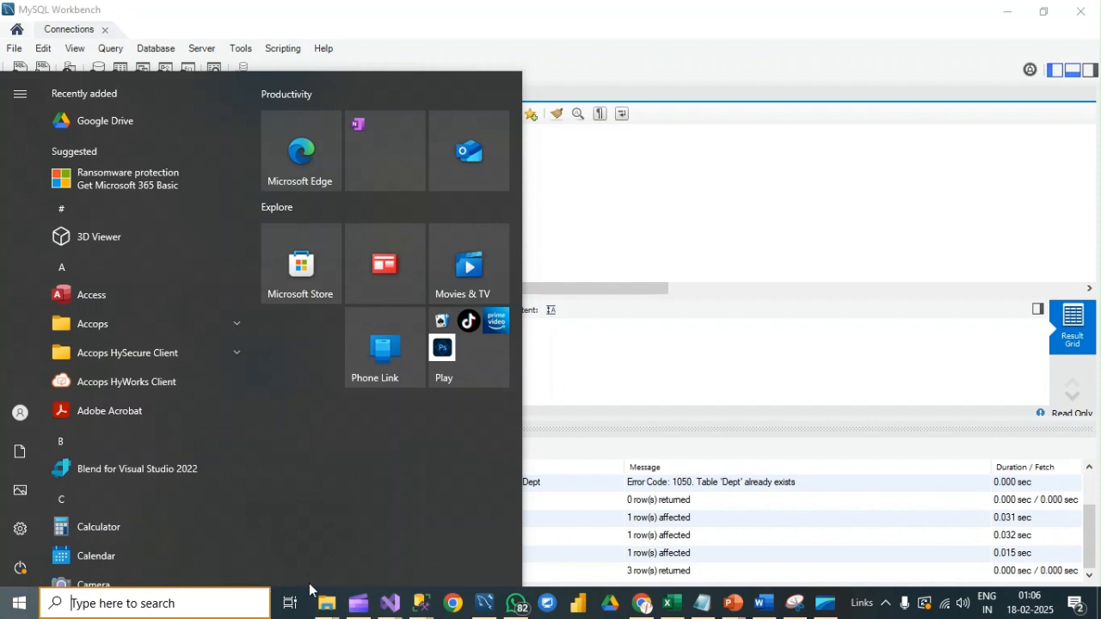
type("w")
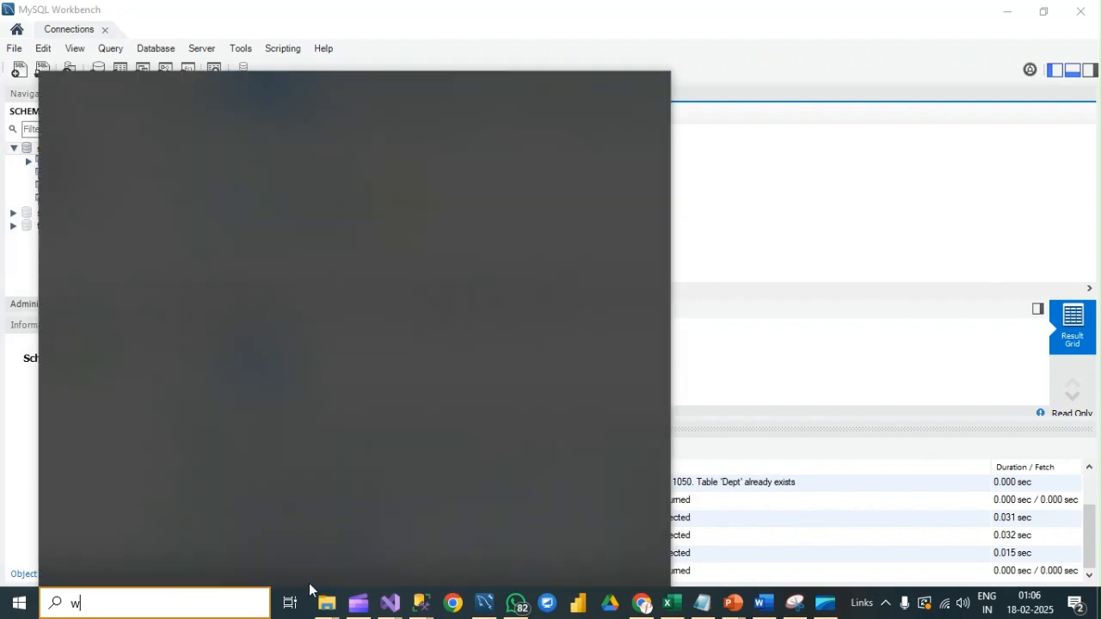
key("BackSpace")
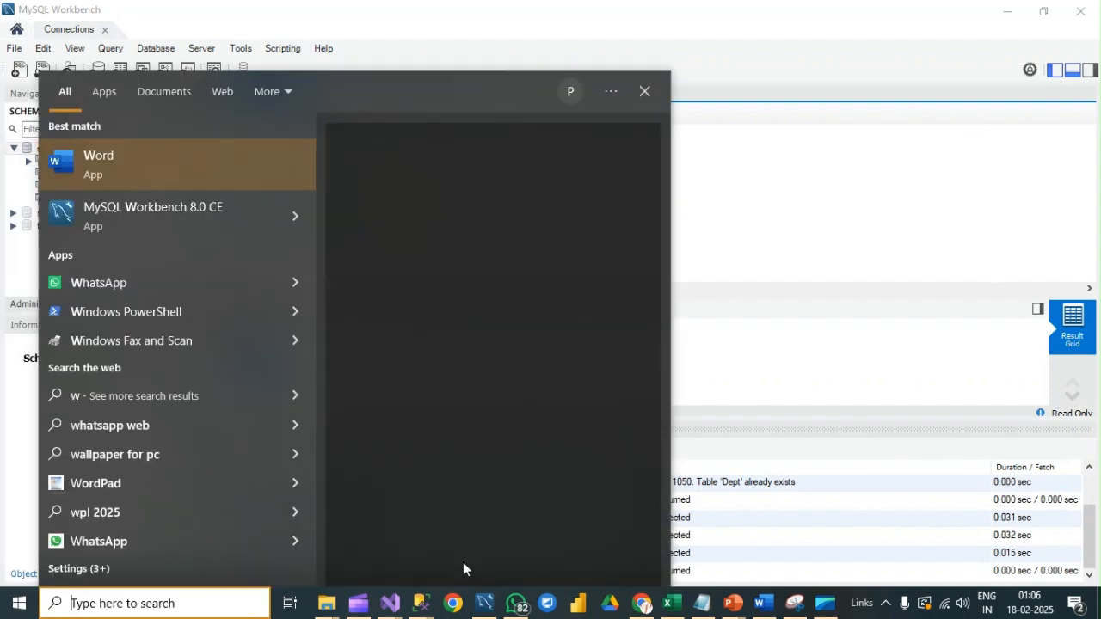
Step: Switch to Chrome and run a Google search for "download odbc driver 17 for mysql" in a new tab
key("alt+Tab")
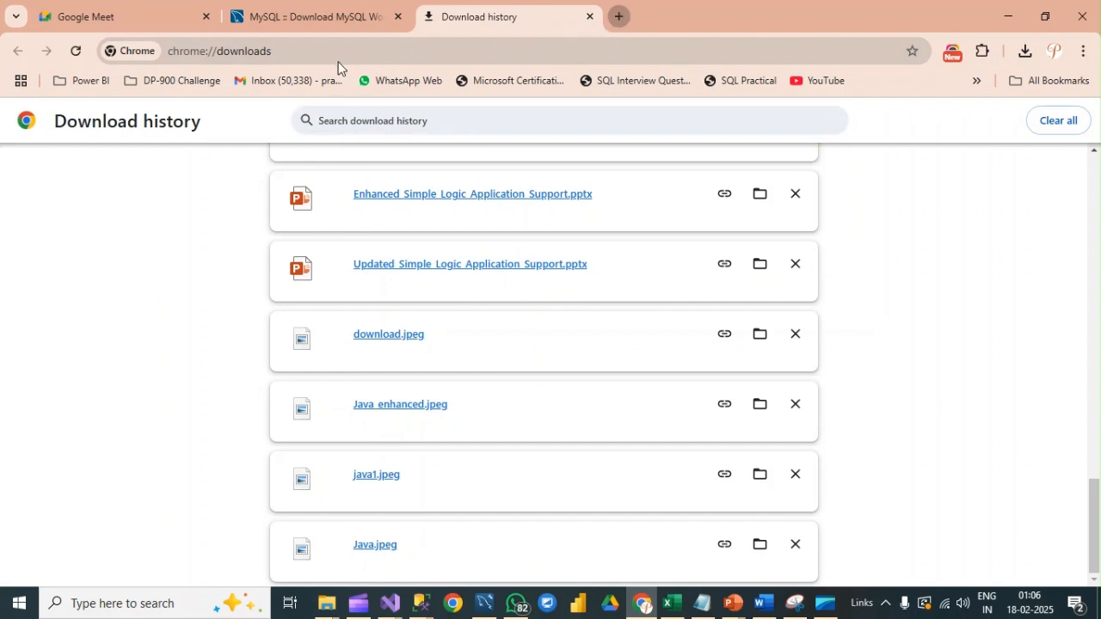
key("ctrl+t")
key("ctrl+t")
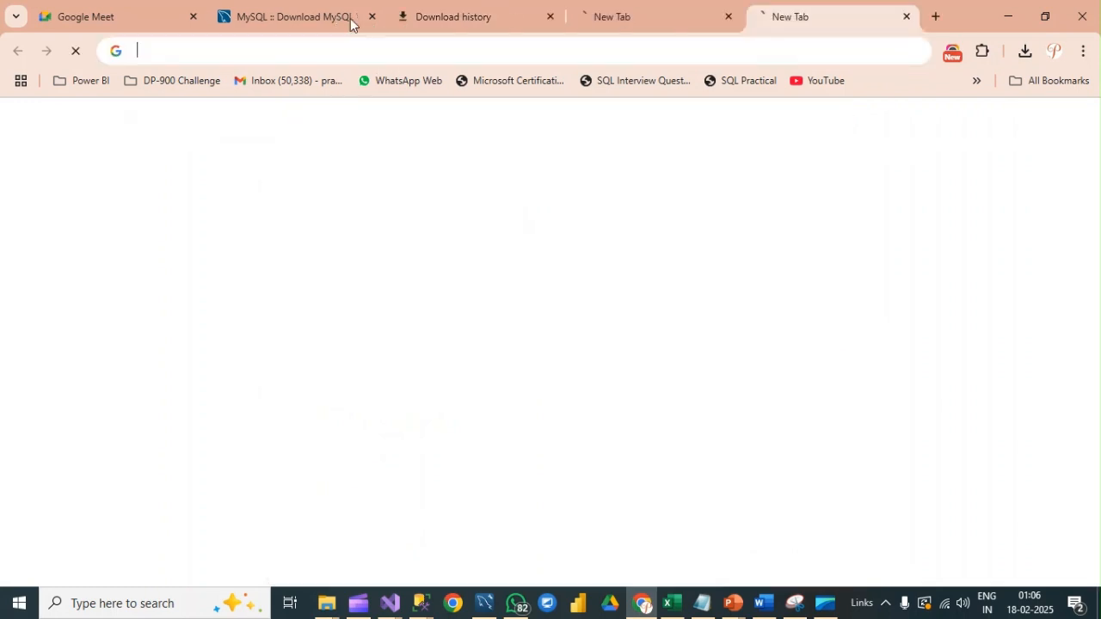
left_click(350, 24)
left_click(578, 21)
left_click(371, 51)
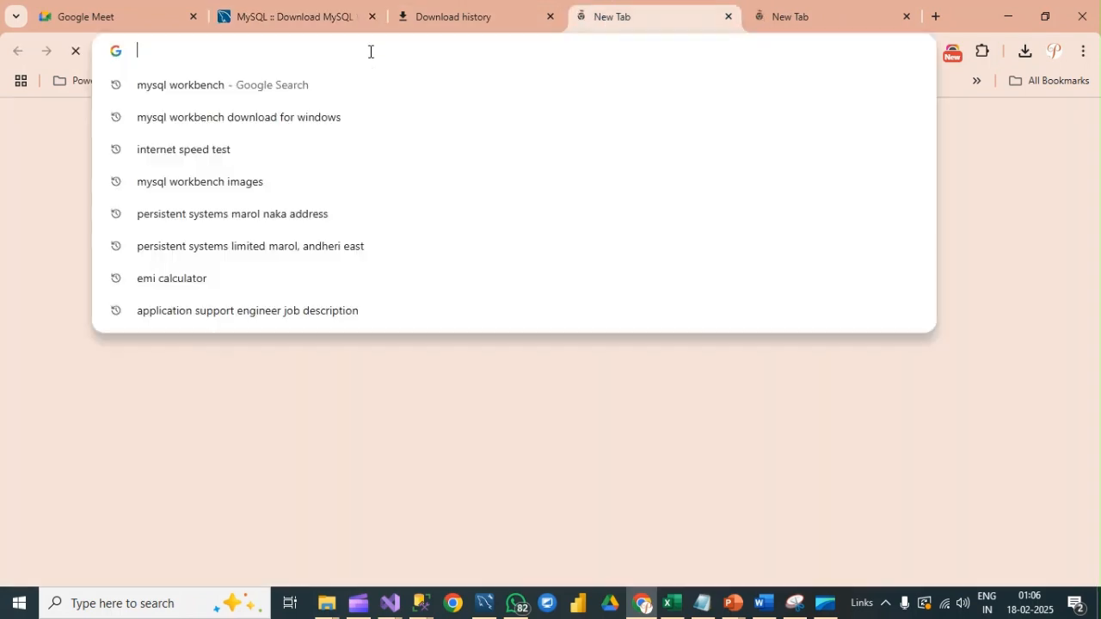
type("download")
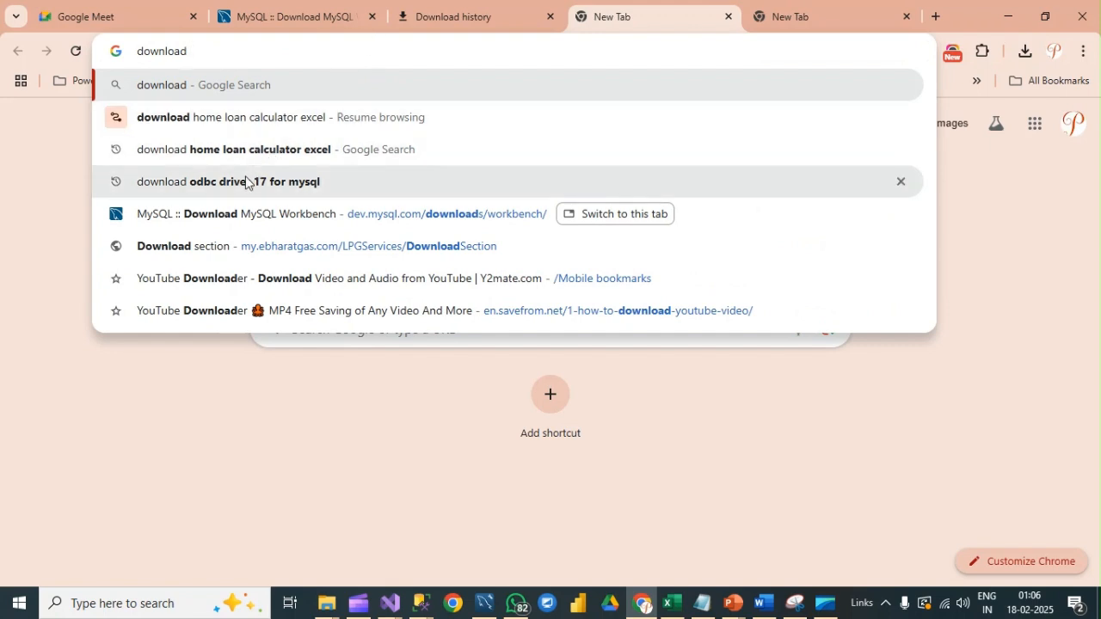
key("Down")
key("Down")
key("Down")
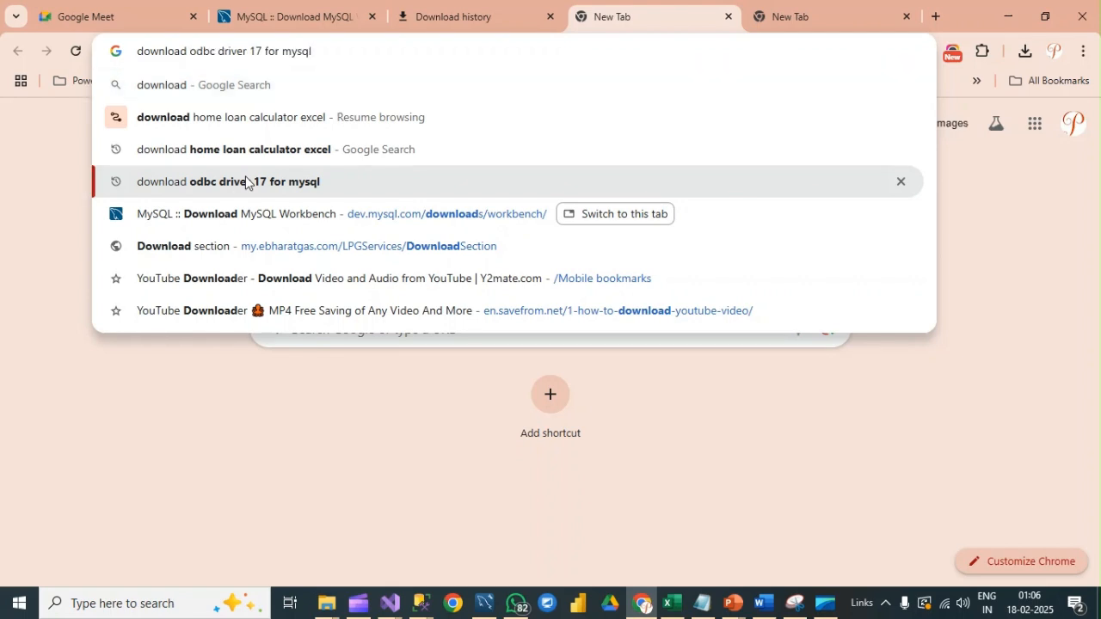
key("Return")
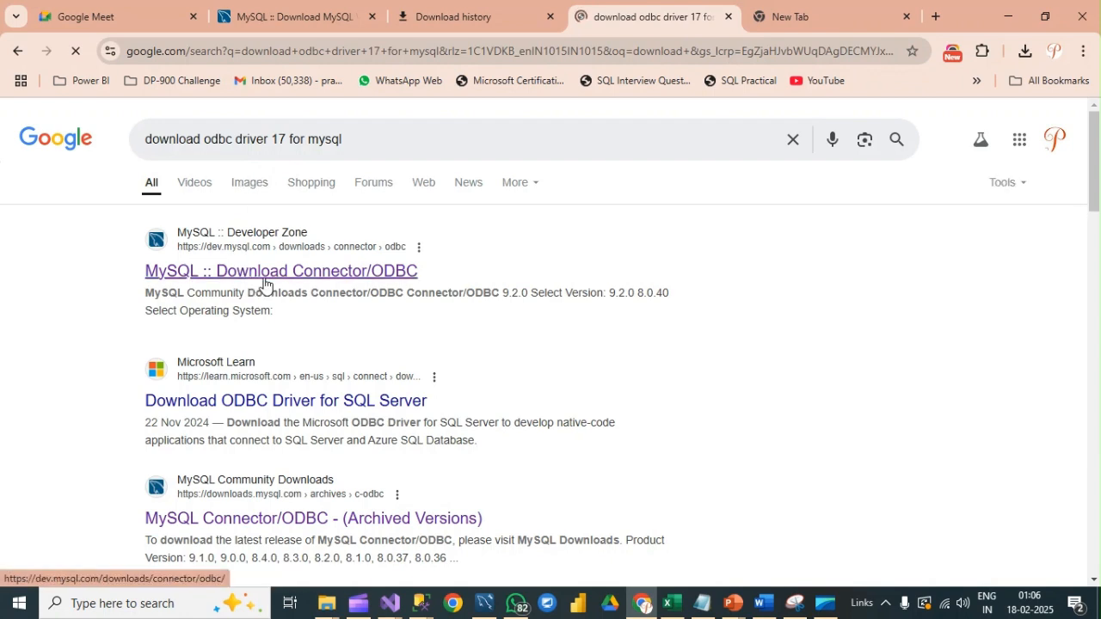
Step: Open the "MySQL :: Download Connector/ODBC" result in a new tab and bring up its Windows release list
right_click(264, 283)
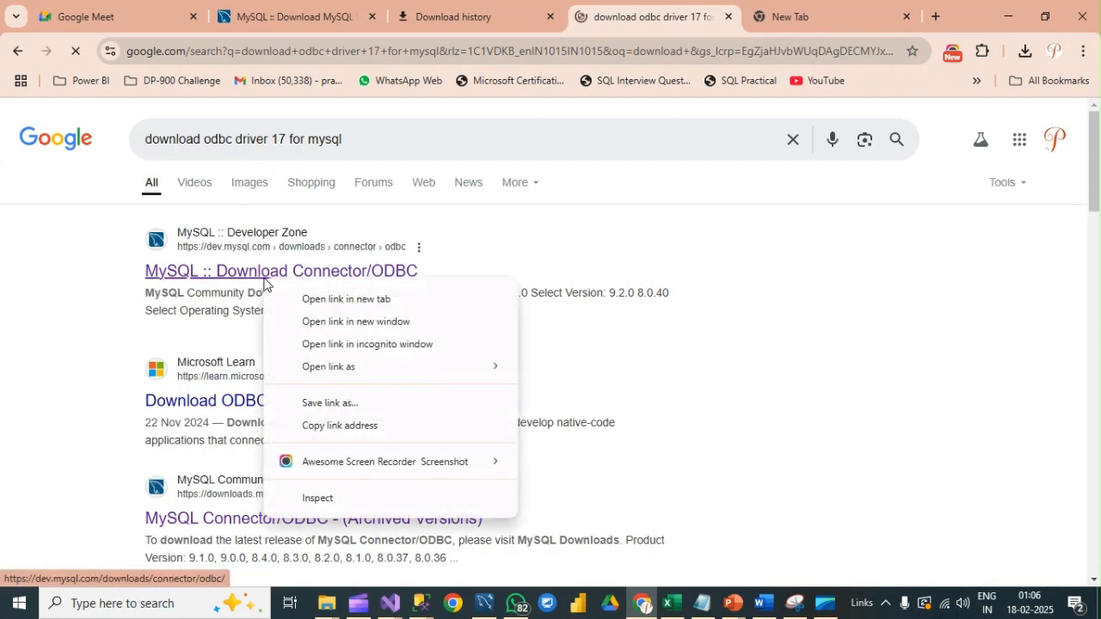
left_click(388, 301)
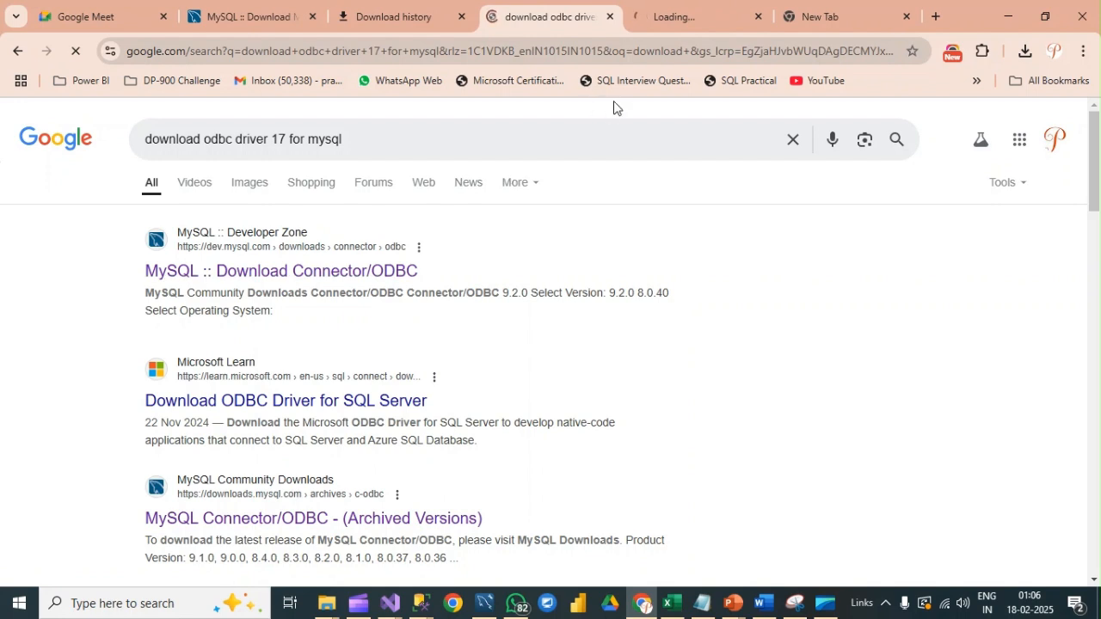
left_click(668, 19)
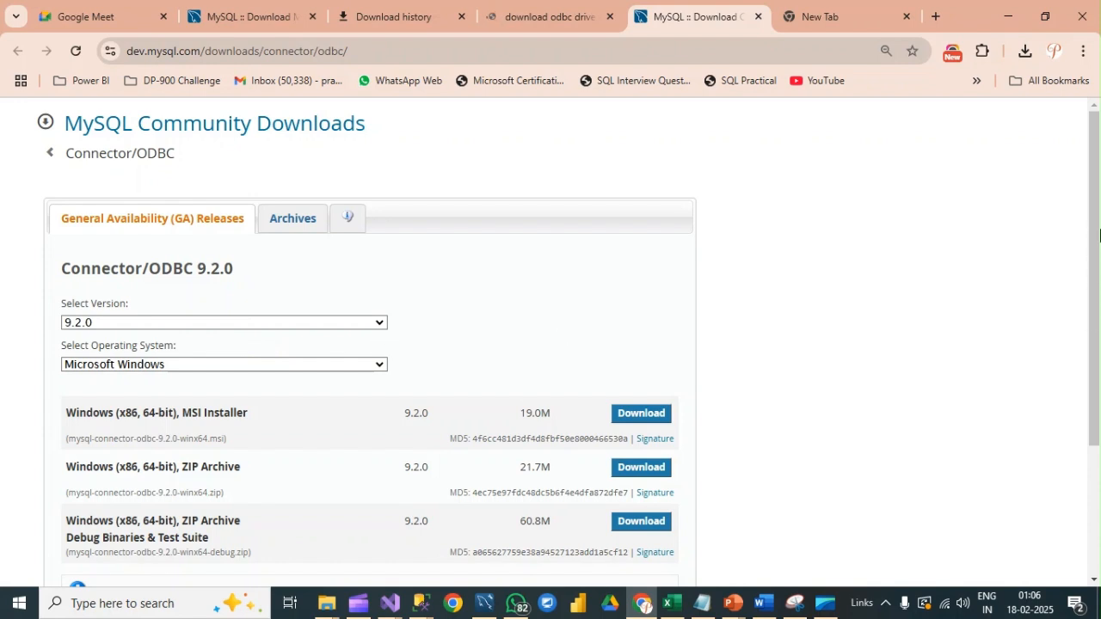
left_click_drag(1089, 204, 1081, 258)
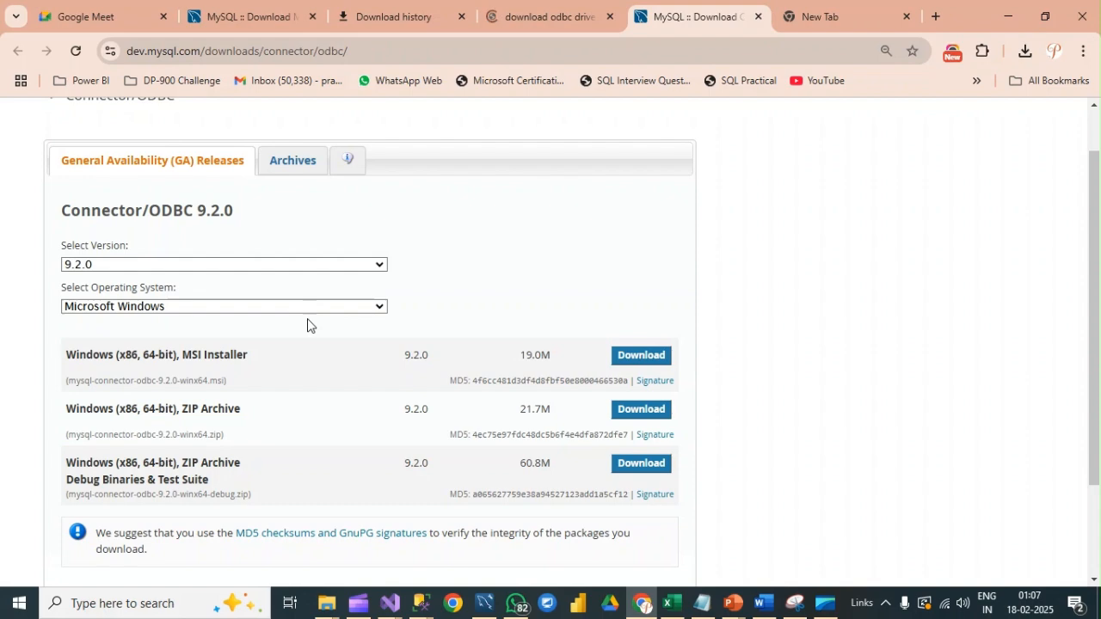
Step: Check the computer's system type and Windows specifications through the properties of This PC in File Explorer
left_click(24, 605)
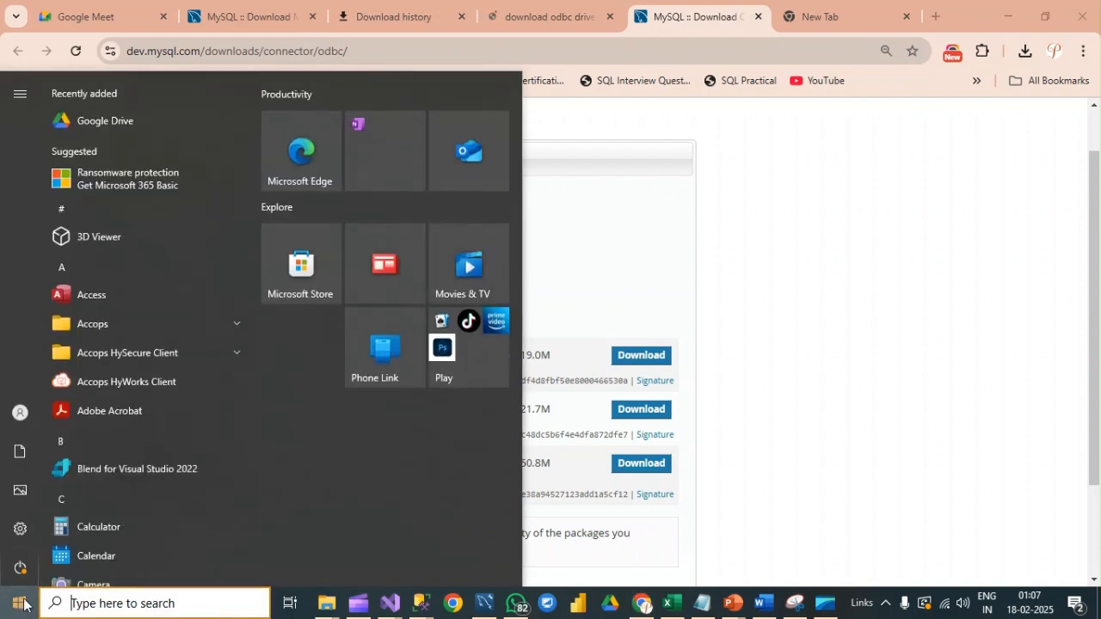
mouse_move(326, 607)
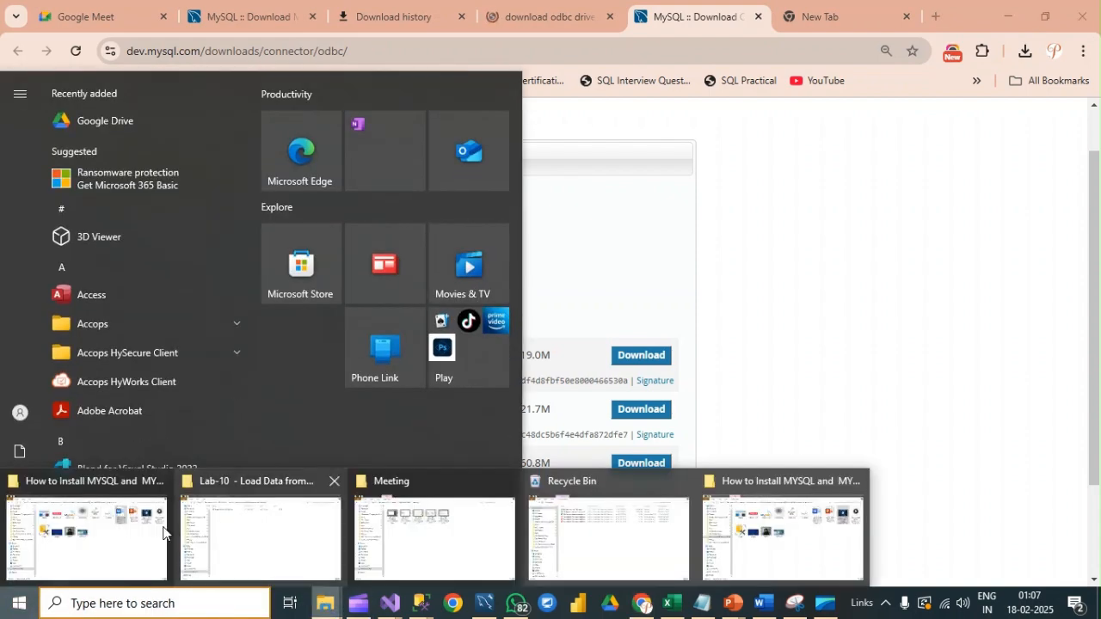
left_click(155, 542)
left_click(59, 337)
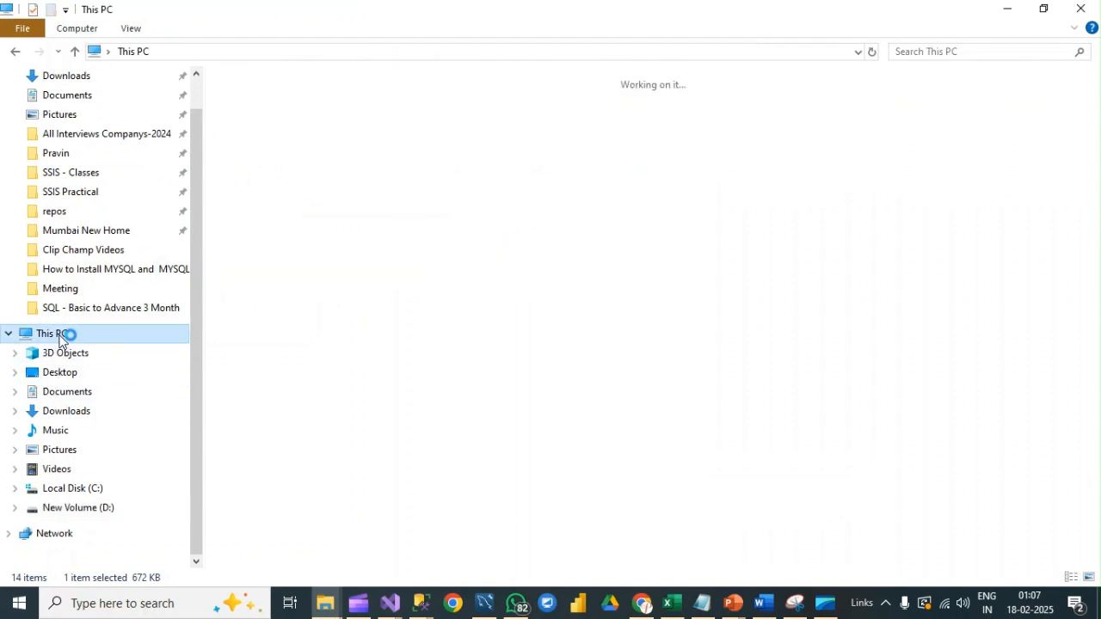
right_click(59, 336)
left_click(110, 546)
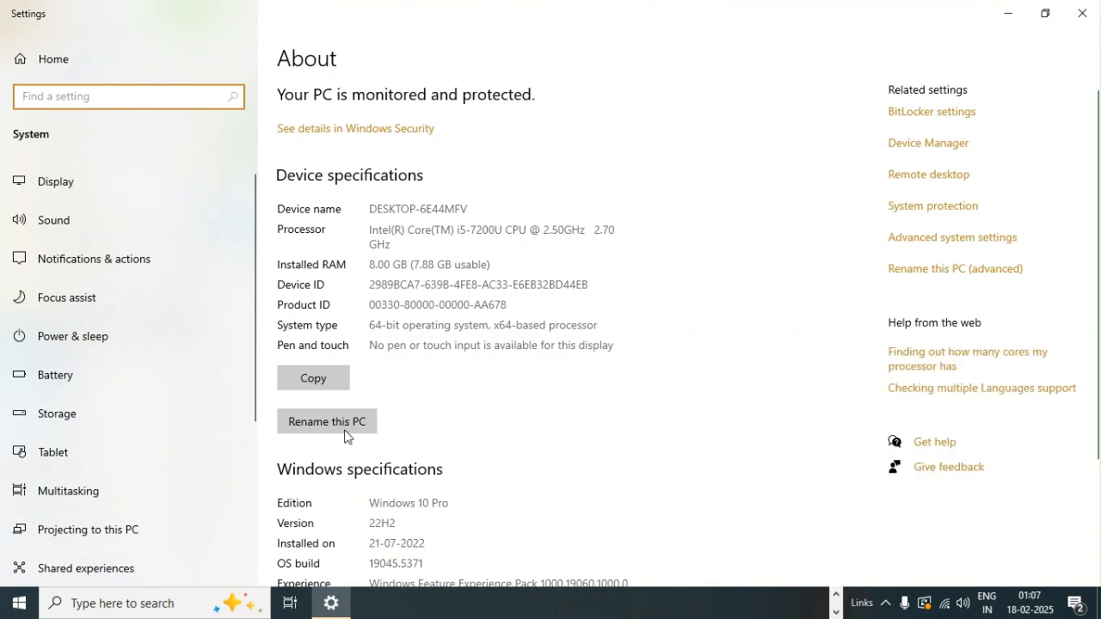
scroll(408, 401, "down", 3)
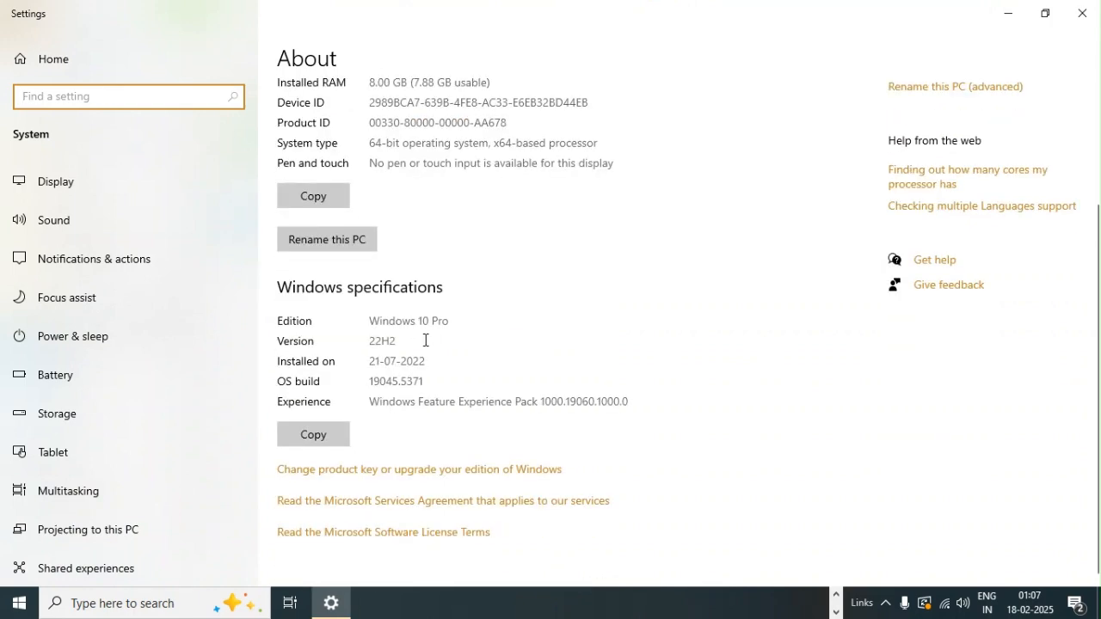
scroll(435, 348, "up", 3)
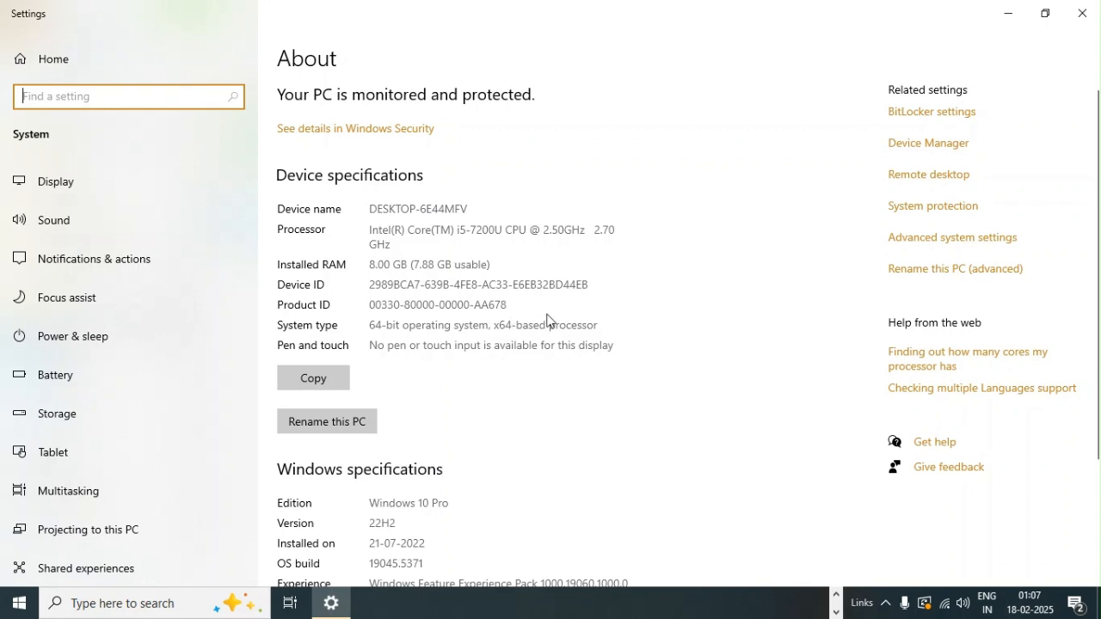
left_click(1008, 13)
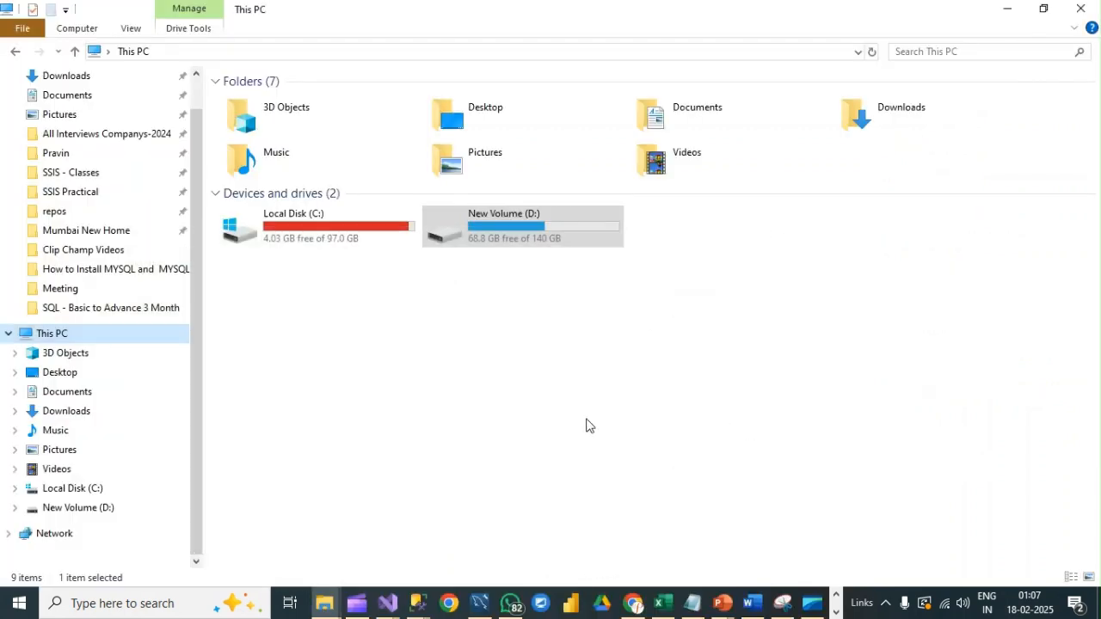
Step: Return to Chrome and download the Windows (x86, 64-bit) MSI Installer of Connector/ODBC 9.2.0 without logging in
left_click(634, 602)
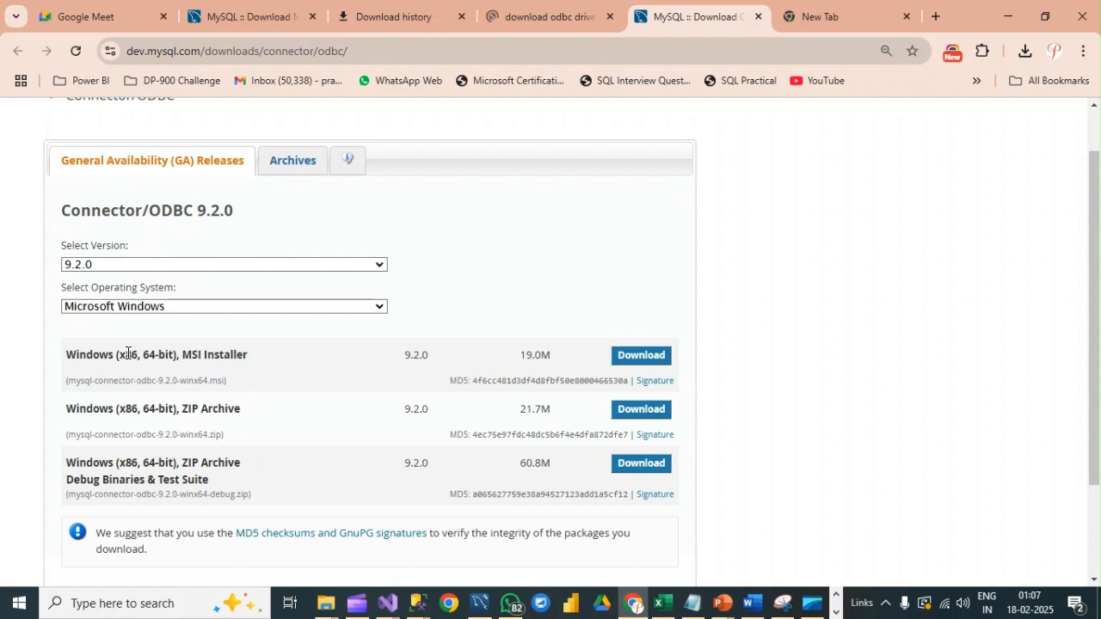
left_click(639, 356)
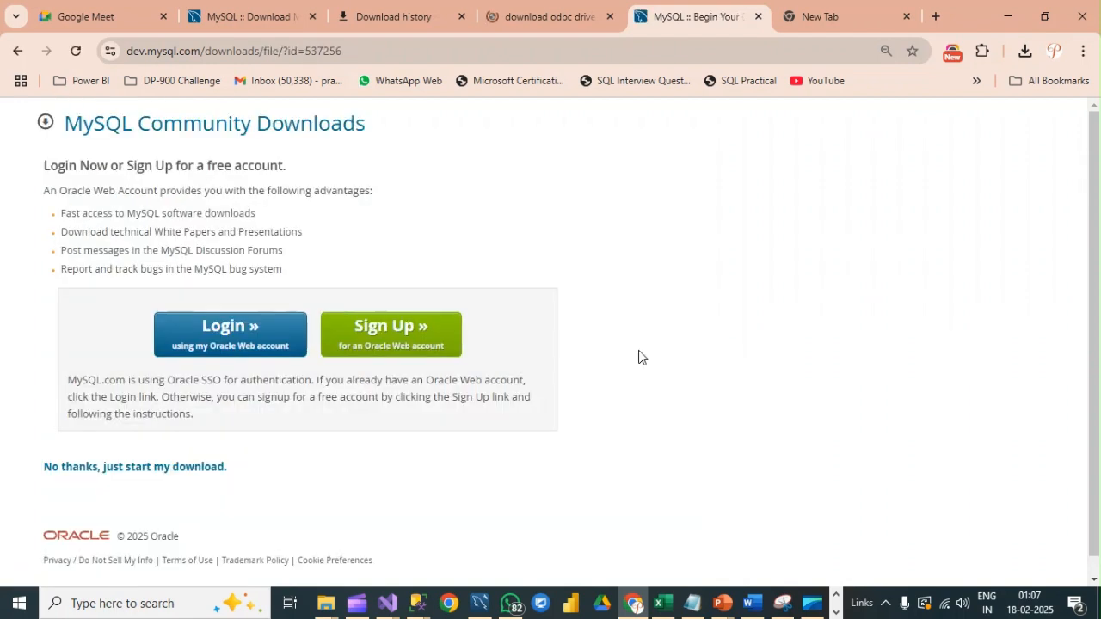
left_click(88, 473)
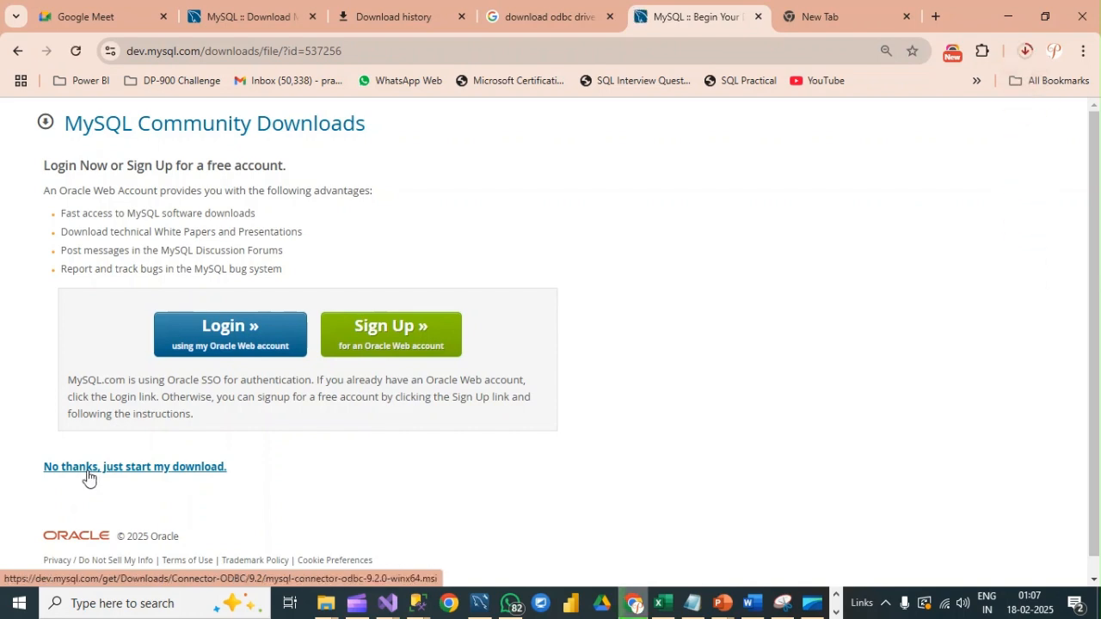
Step: Show the downloaded mysql-connector-odbc-9.2.0-winx64 package in its folder and launch its installation
left_click(1023, 51)
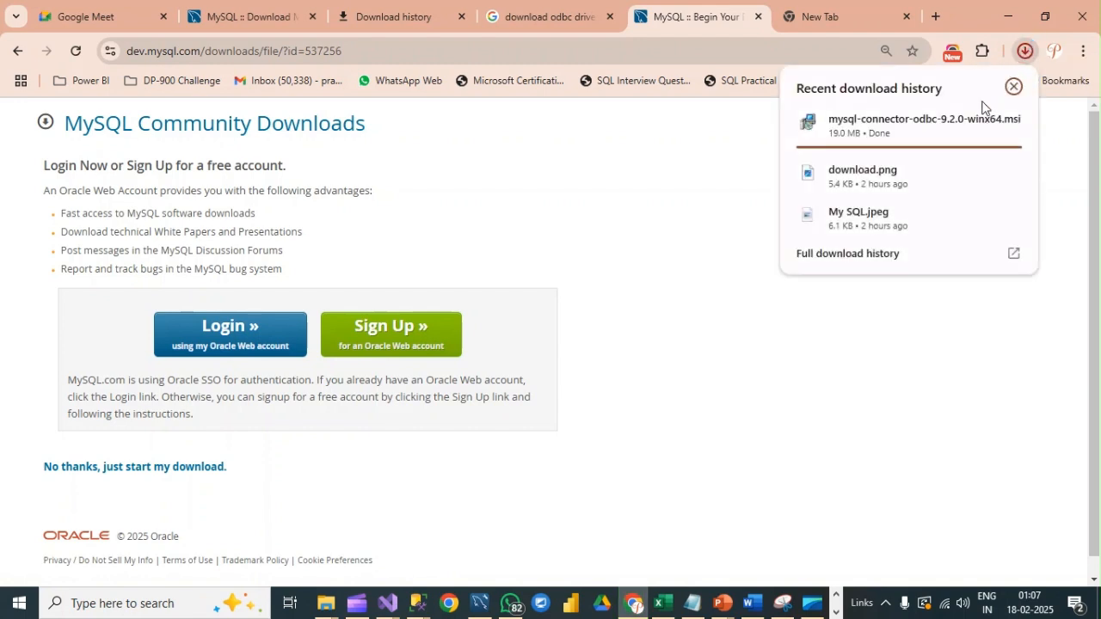
mouse_move(995, 136)
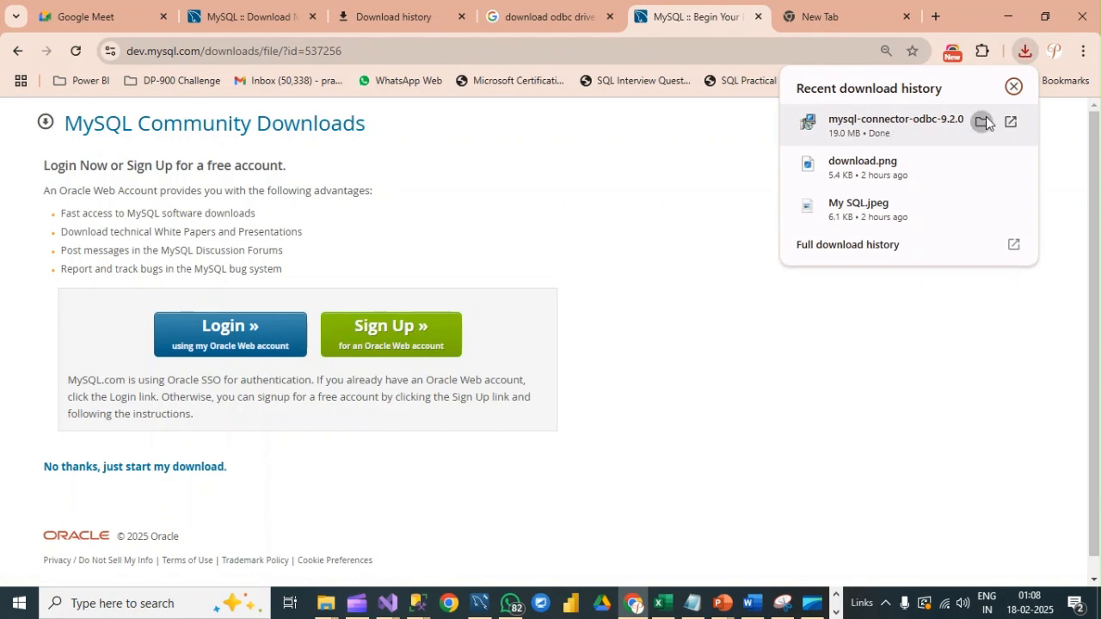
left_click(981, 121)
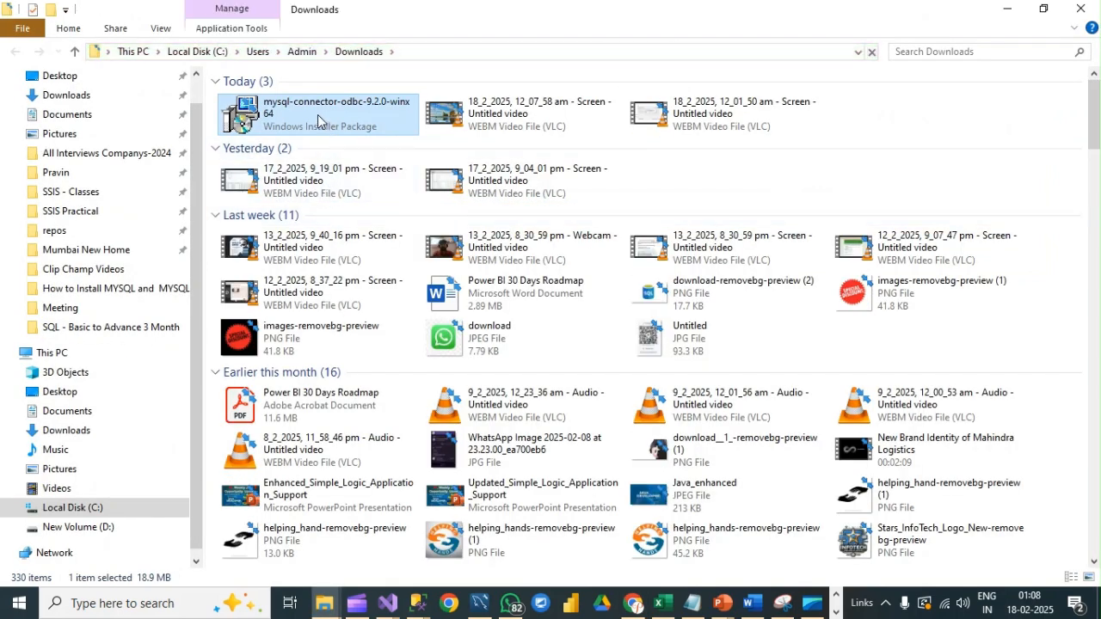
right_click(317, 114)
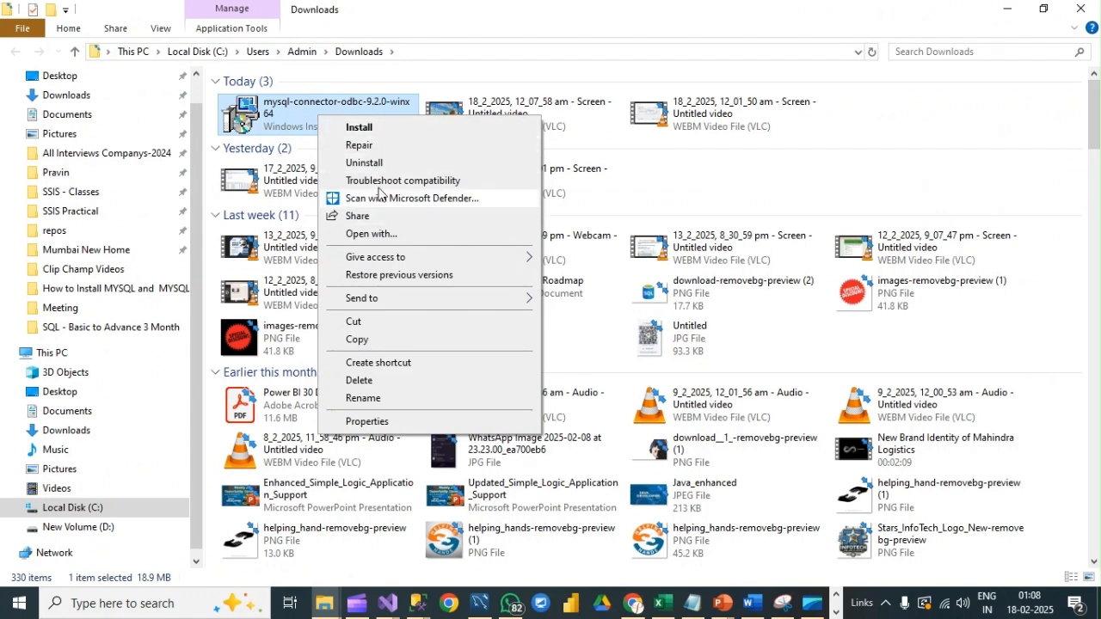
left_click(365, 128)
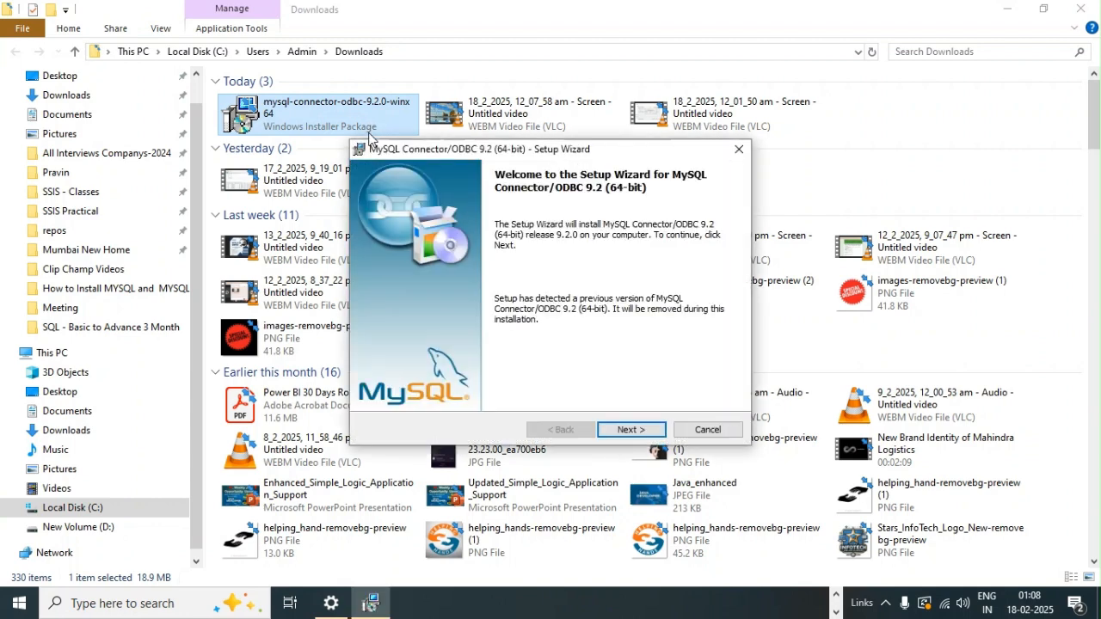
Step: Accept the license terms, choose the Custom setup type with the default features, and start installing Connector/ODBC 9.2
left_click(628, 429)
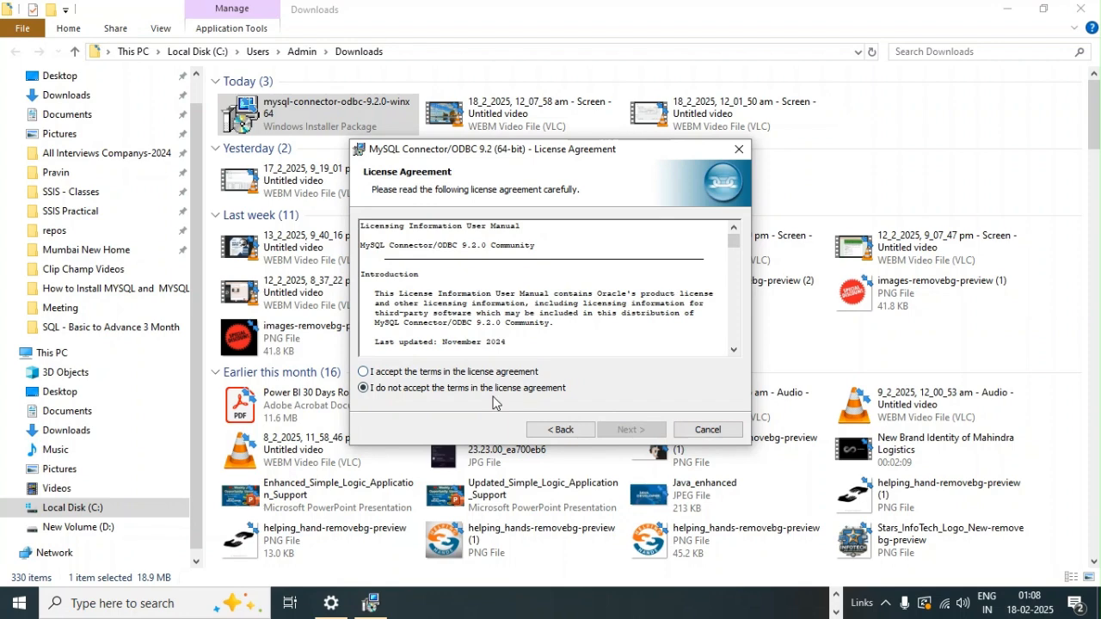
left_click(364, 372)
left_click(627, 430)
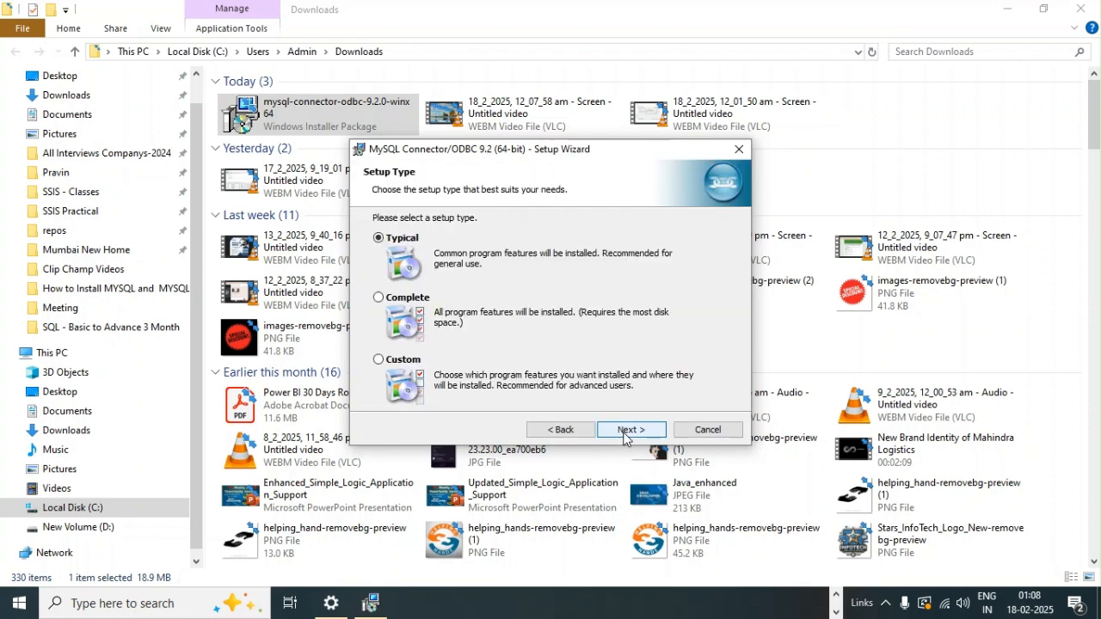
left_click(380, 360)
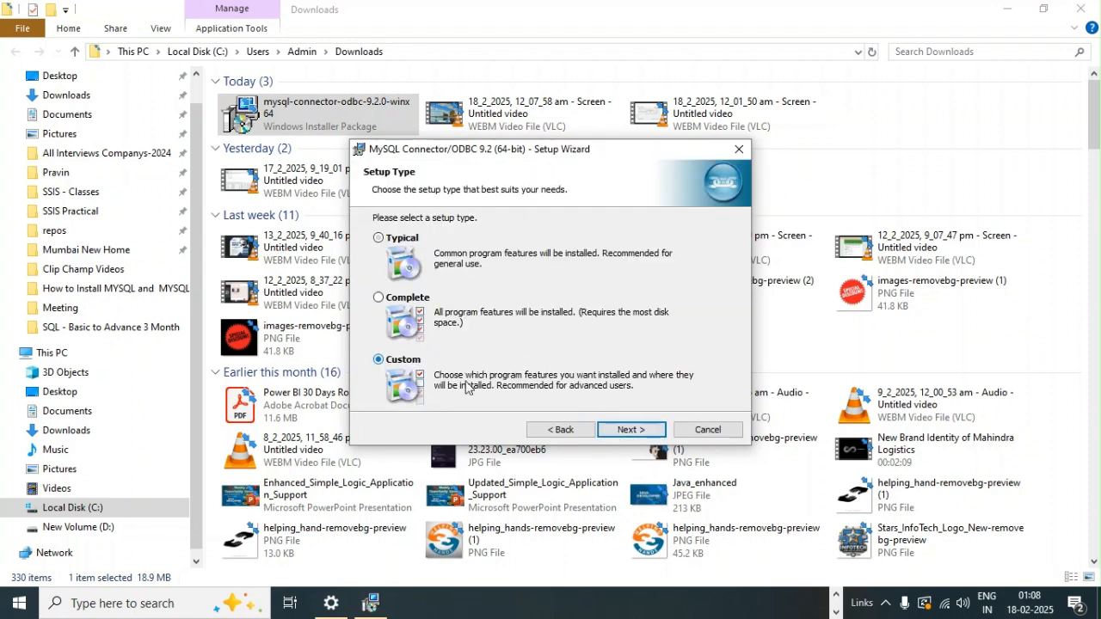
left_click(632, 430)
left_click(628, 429)
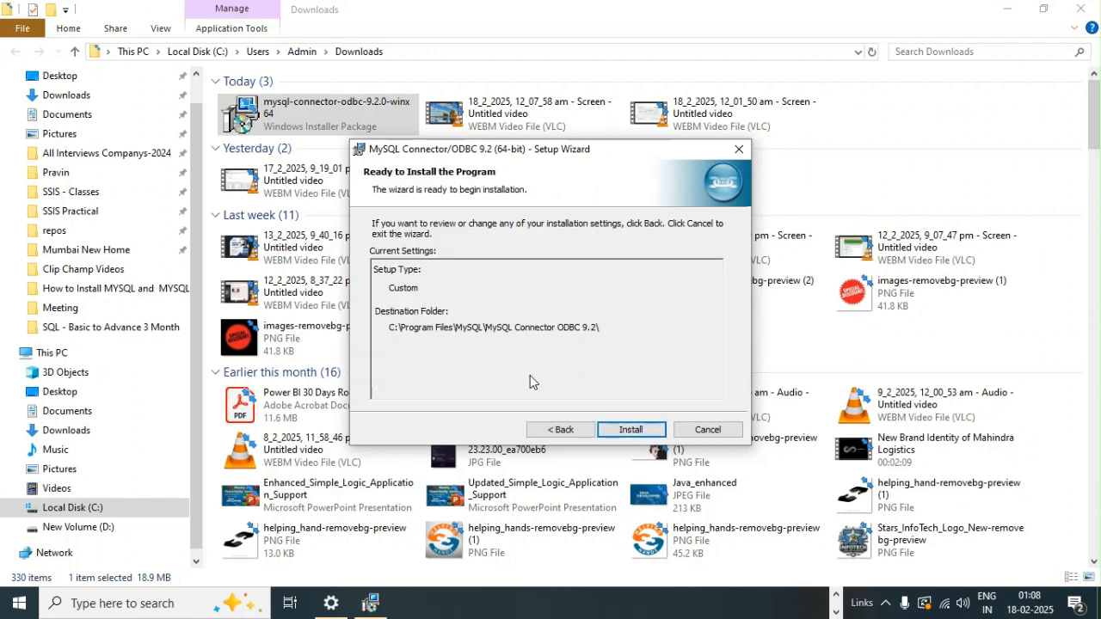
left_click(633, 430)
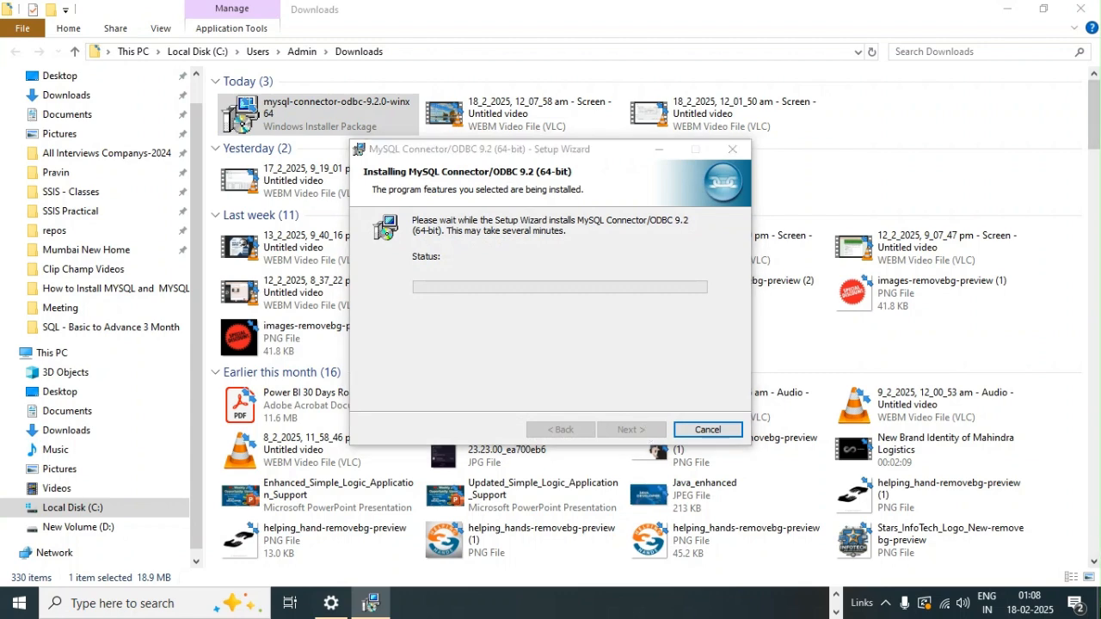
Step: Bring the setup wizard up over the bare desktop, ignore the files used by Visual Studio 2022, and finish the installation
key("super+d")
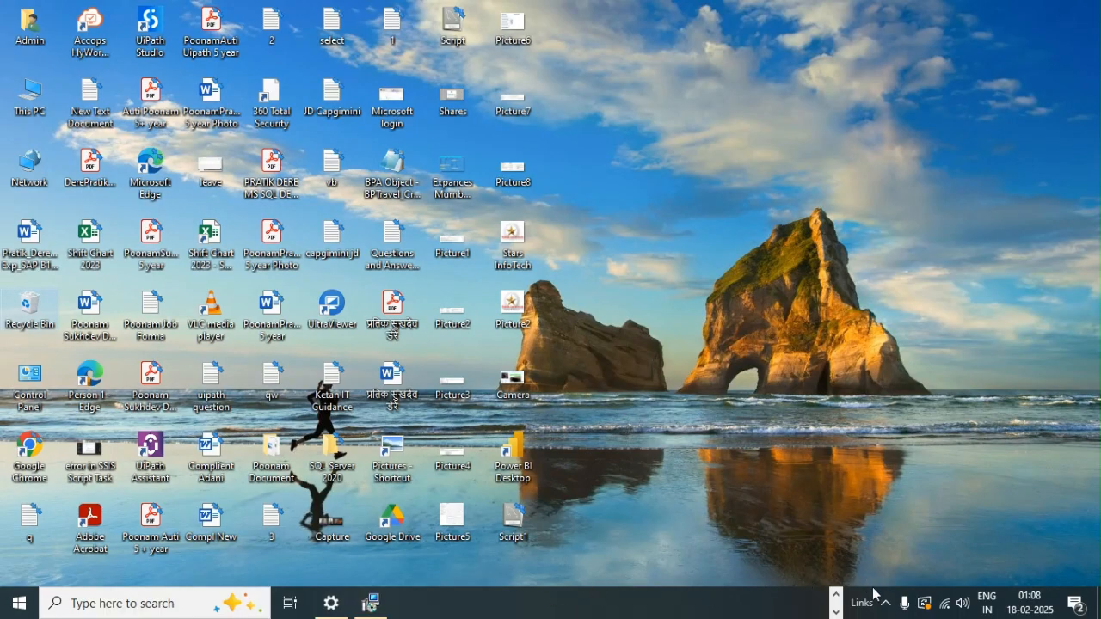
left_click(373, 601)
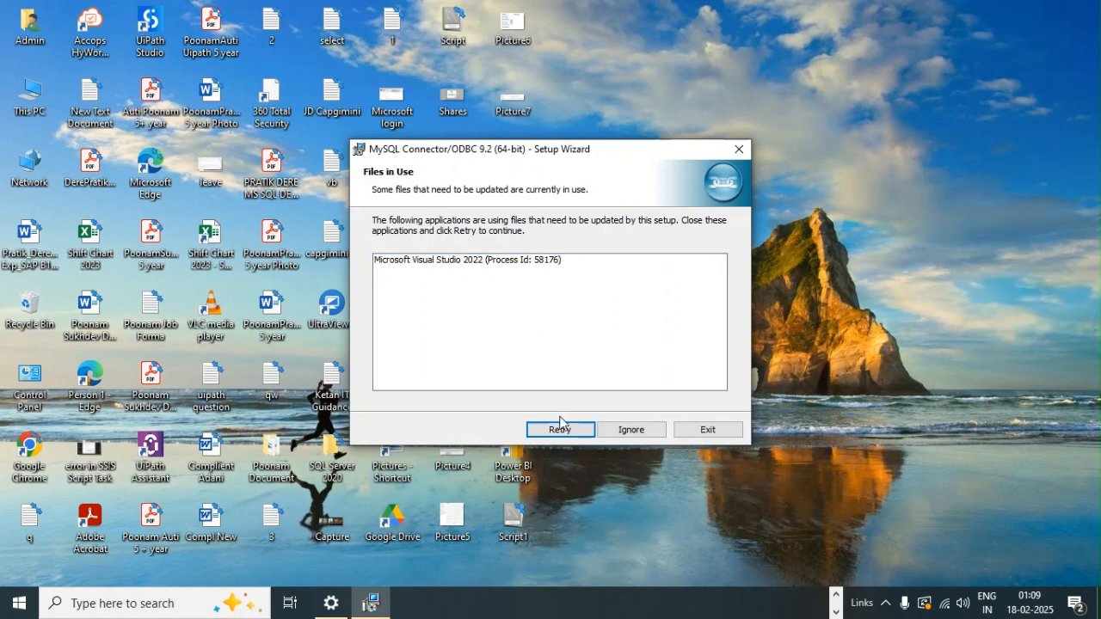
left_click(627, 430)
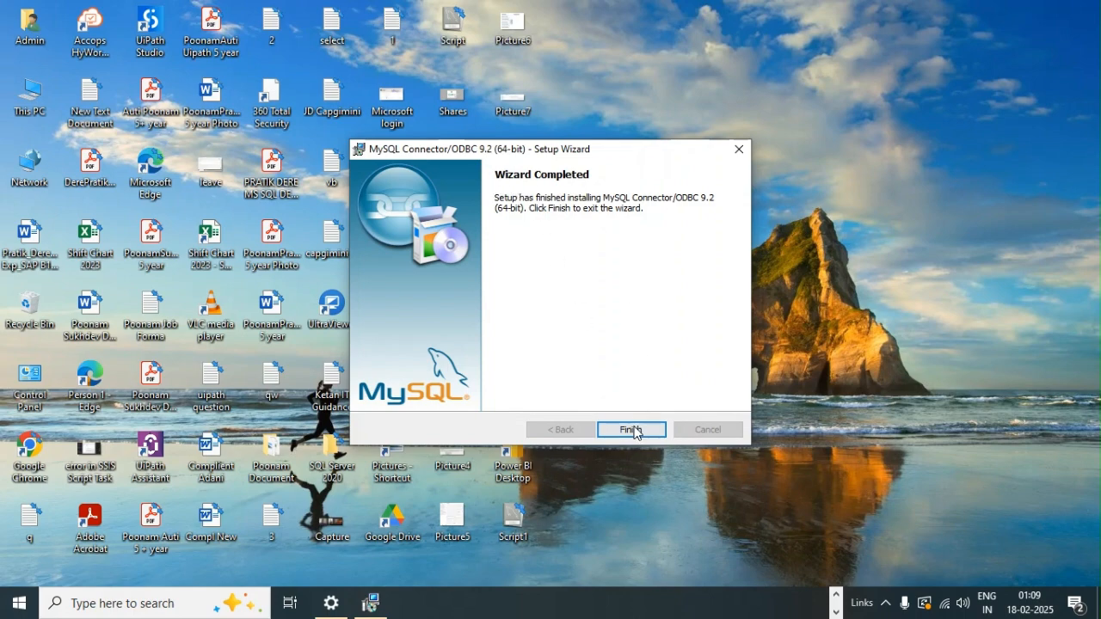
left_click(631, 429)
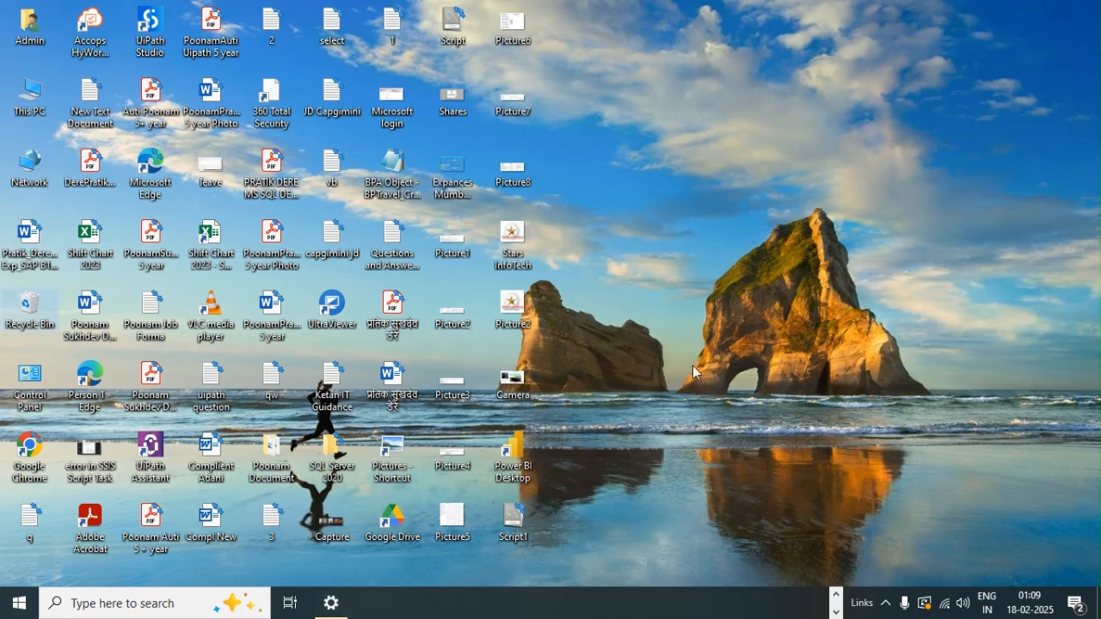
Step: Search Windows for "odbc" and open ODBC Data Sources (64-bit)
left_click(838, 608)
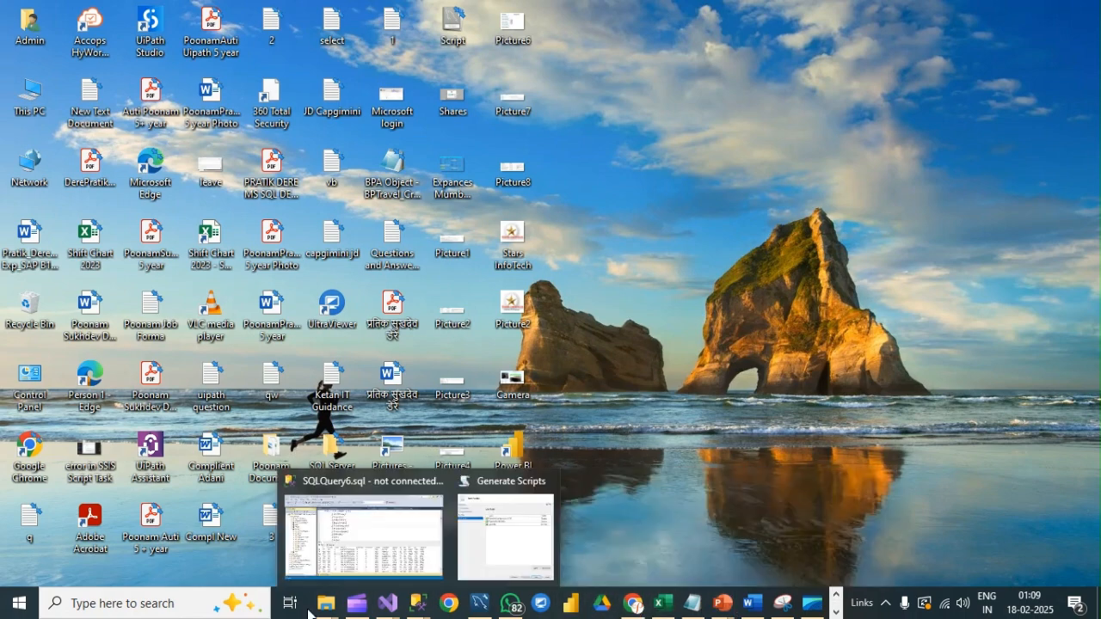
left_click(29, 605)
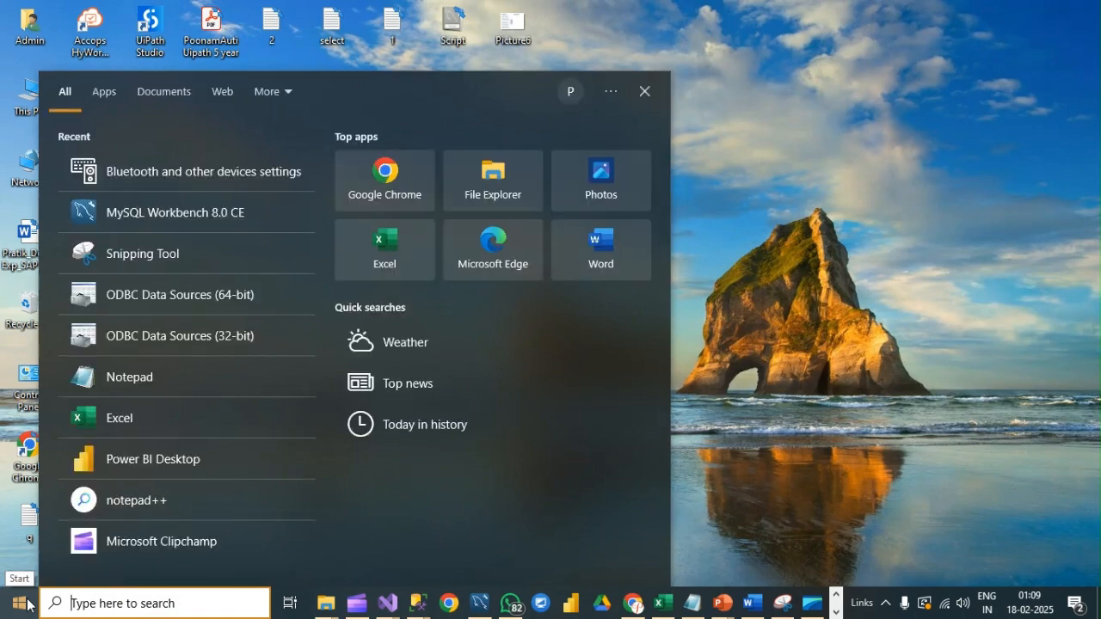
type("odbc")
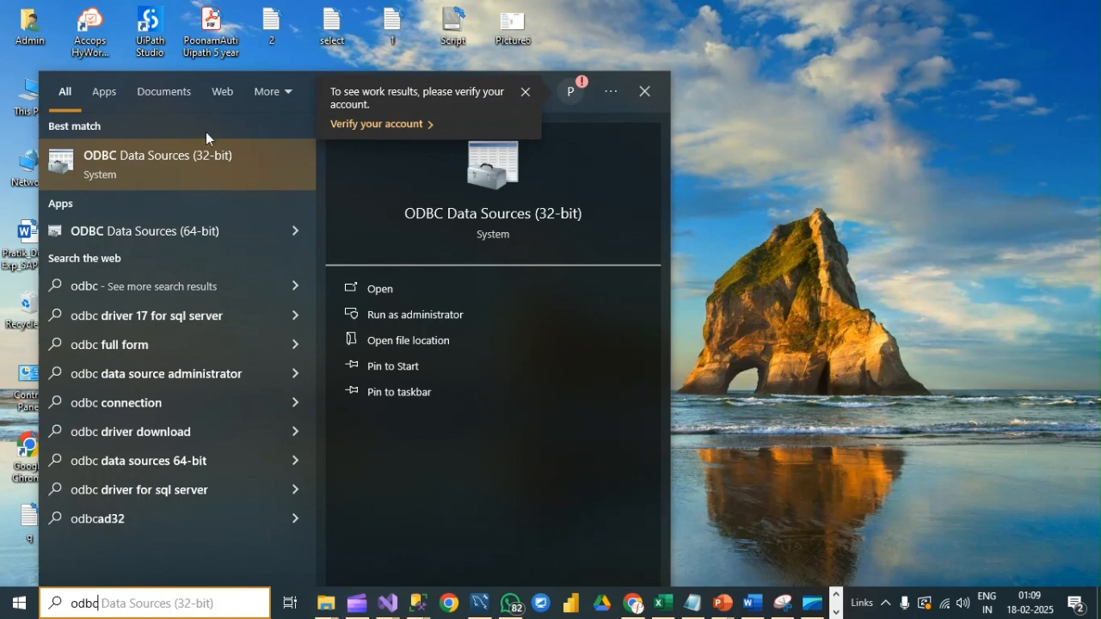
left_click(141, 231)
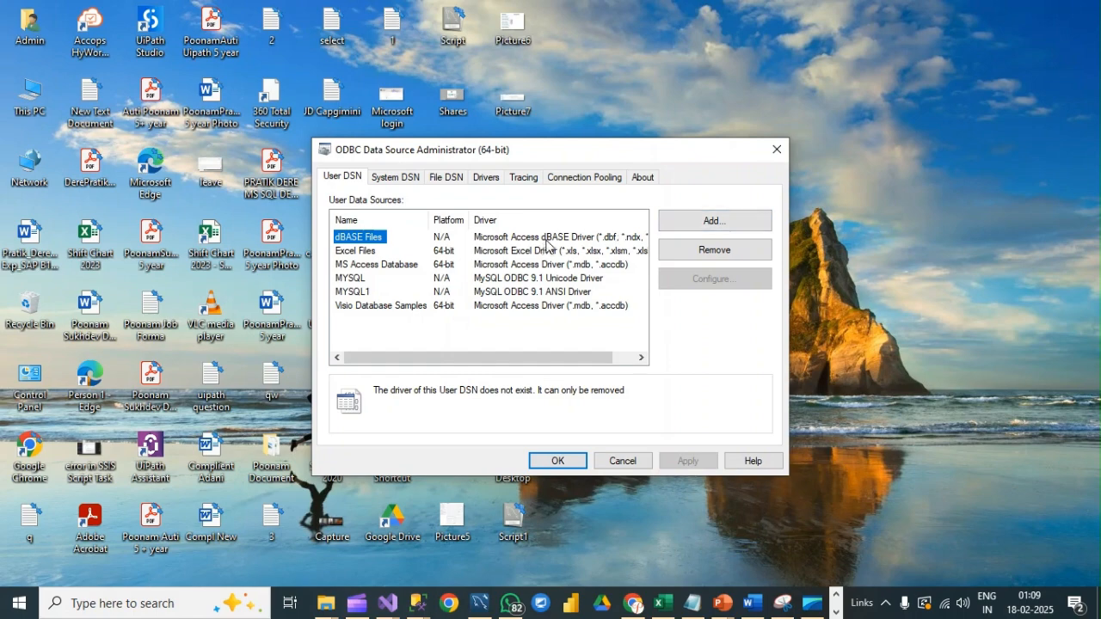
Step: Add a new user data source based on the MySQL ODBC 9.2 Unicode Driver
left_click(751, 227)
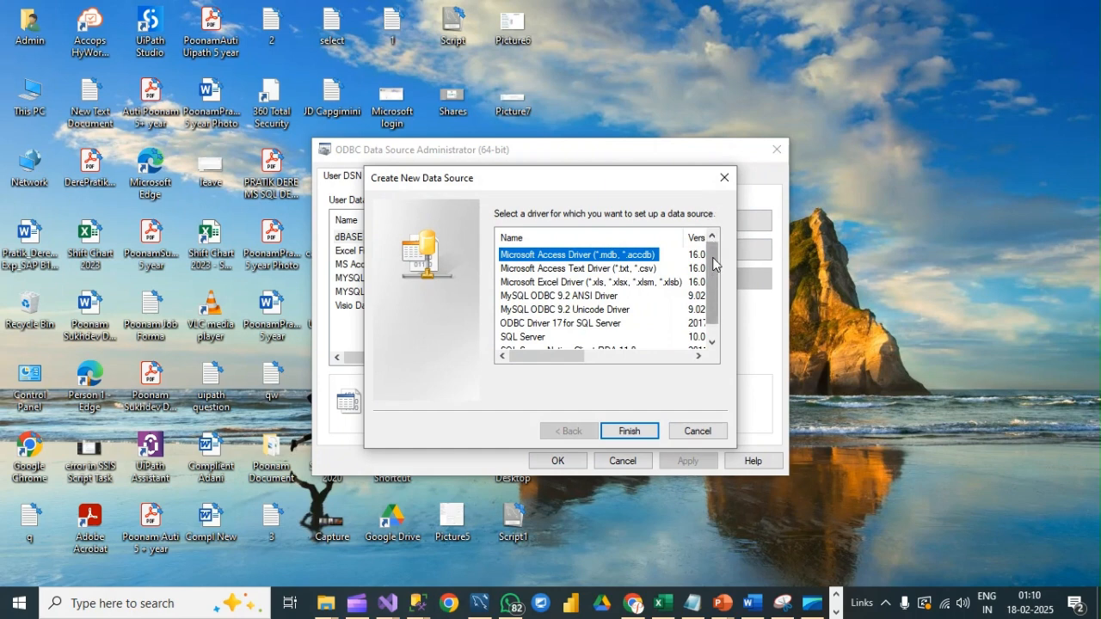
left_click(581, 312)
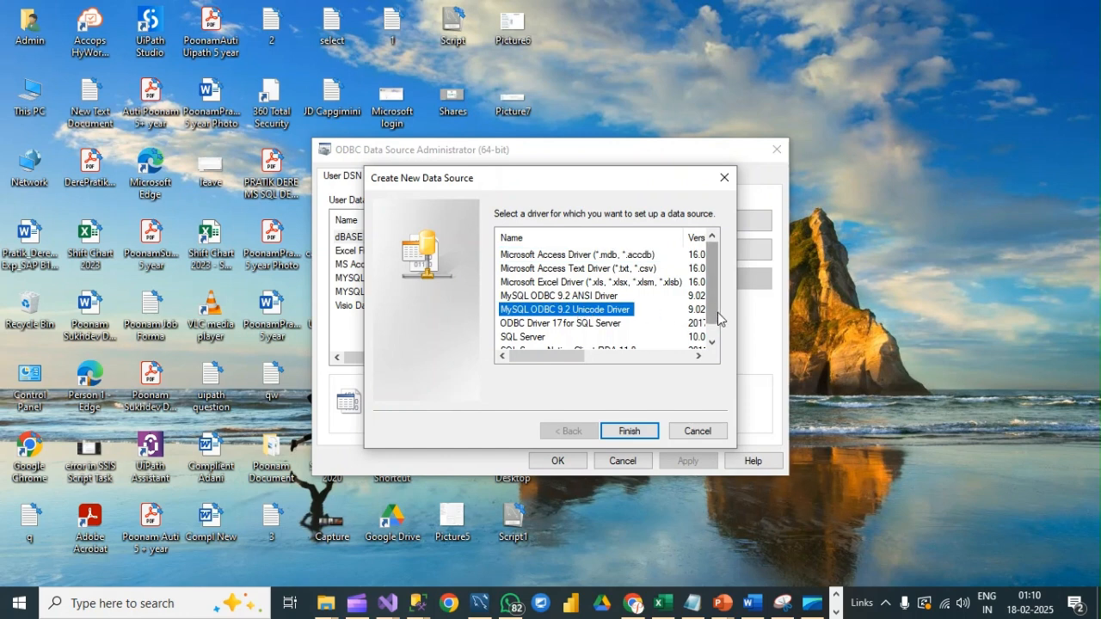
scroll(712, 268, "down", 1)
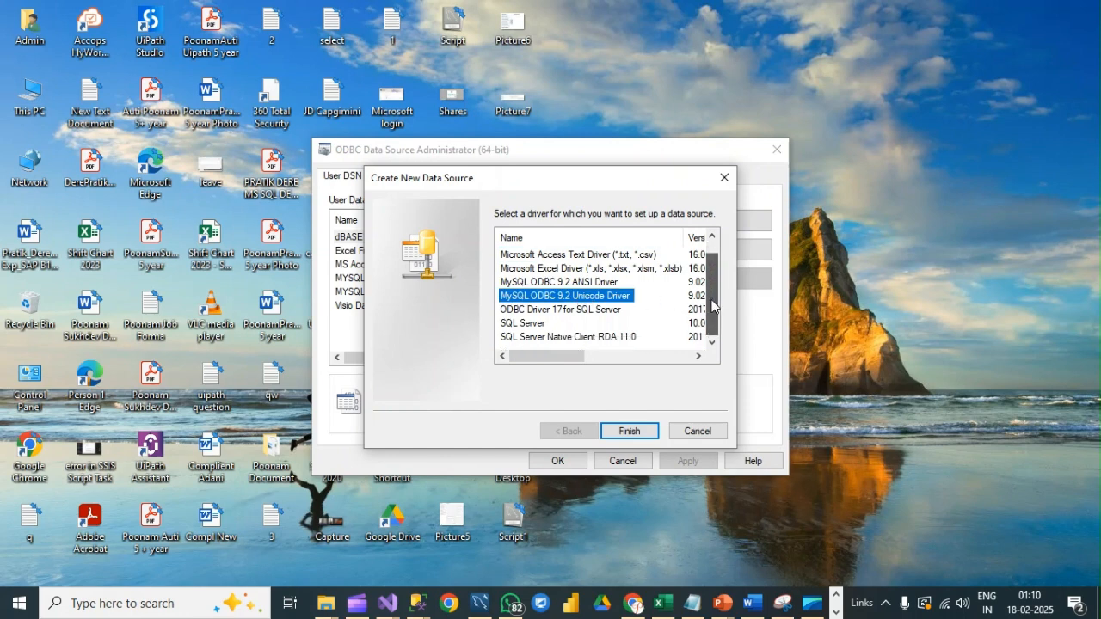
scroll(714, 271, "up", 1)
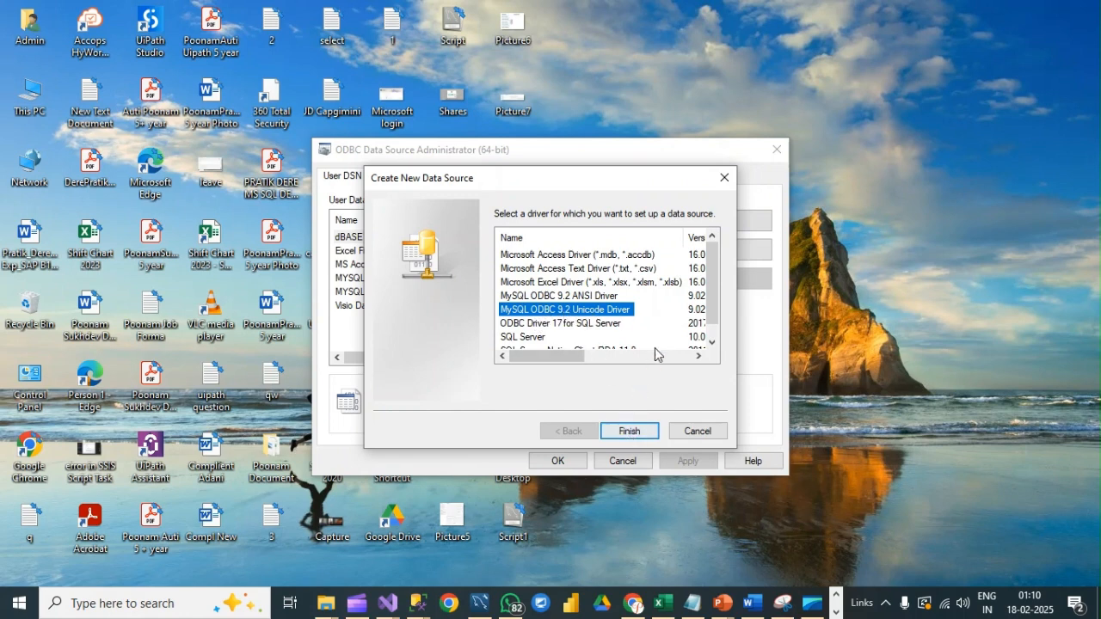
left_click(632, 433)
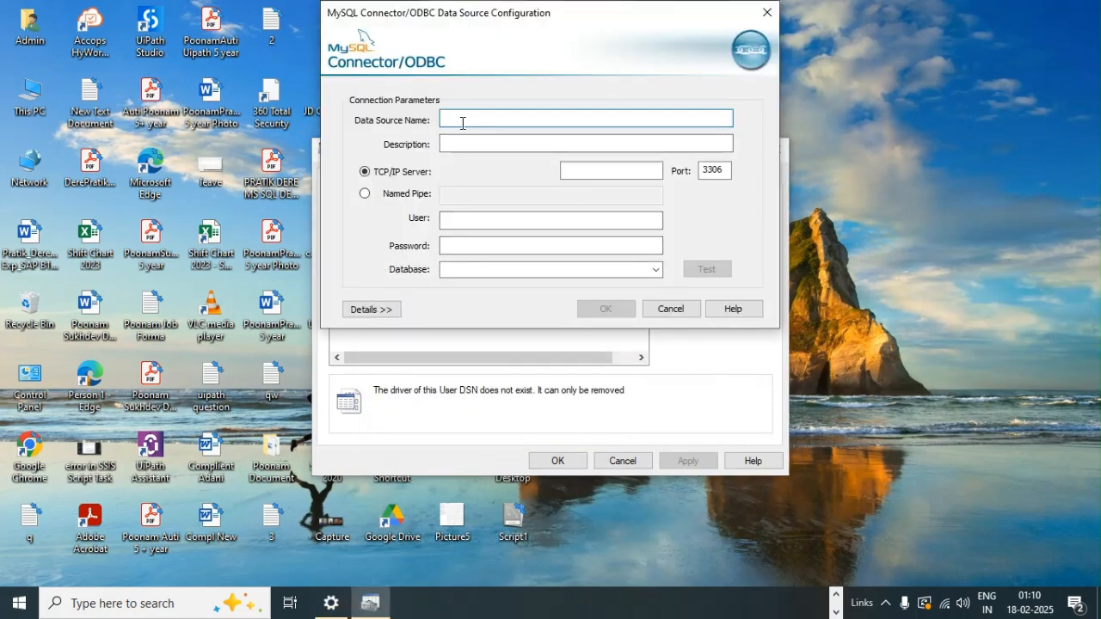
Step: Name the data source "MySQL Connection" and copy the same text into its description
type("MySQL Connection")
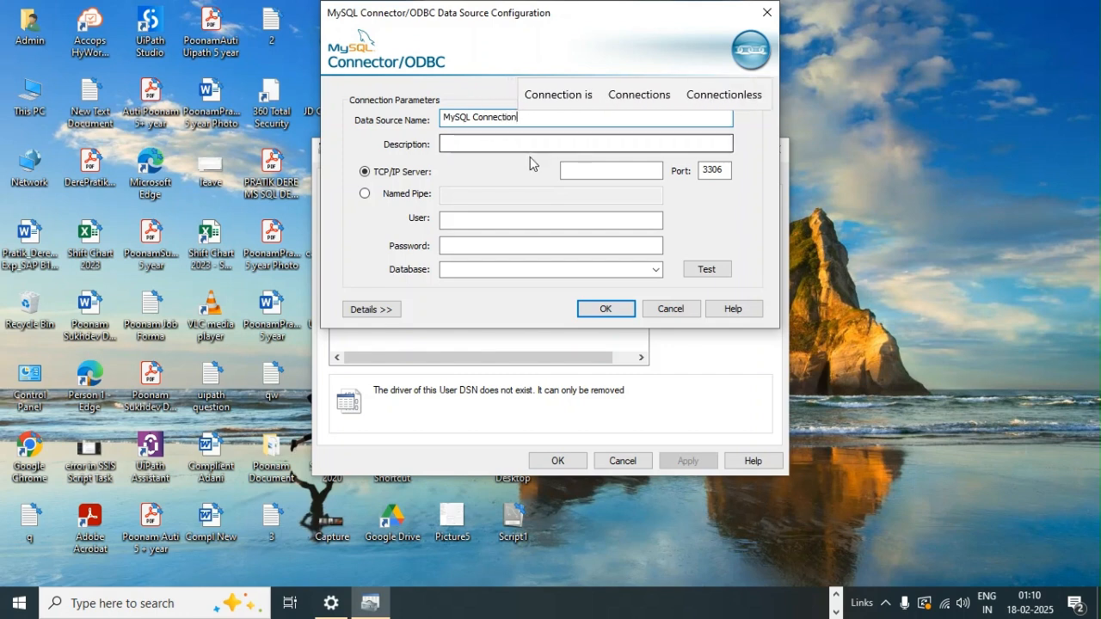
left_click_drag(518, 116, 437, 120)
key("ctrl+c")
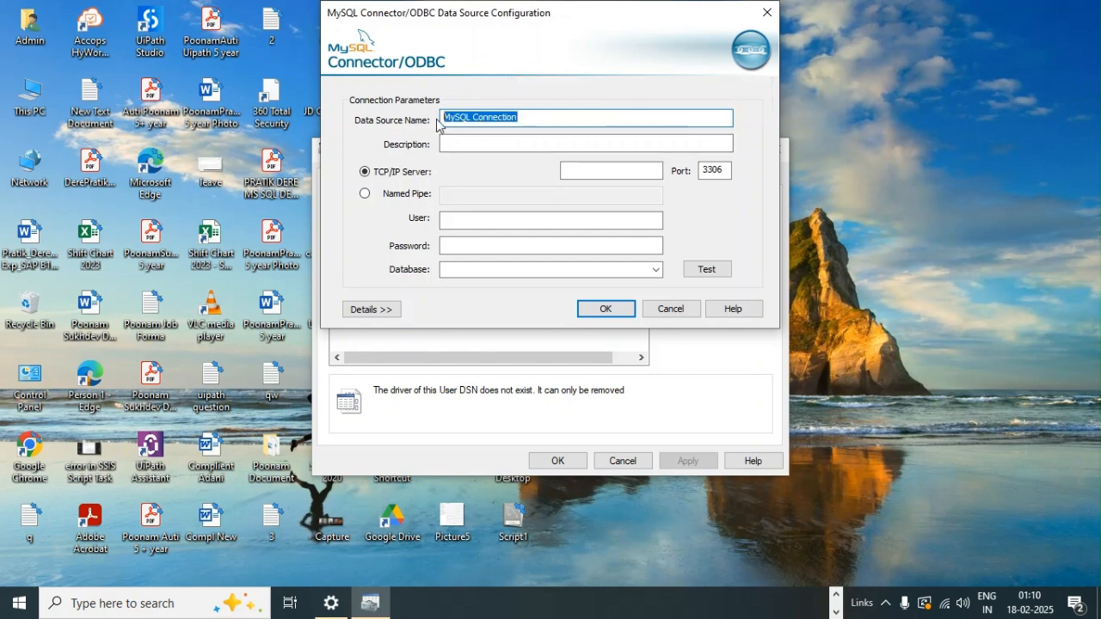
left_click(466, 143)
key("ctrl+v")
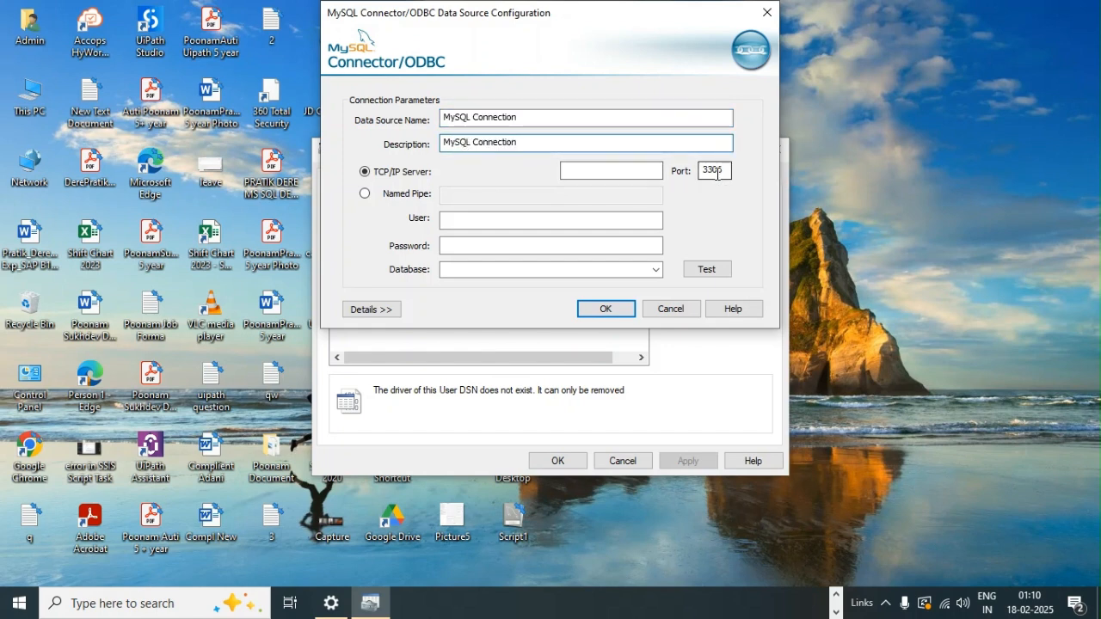
Step: Set the data source's user to root and go to the password entry
left_click(483, 220)
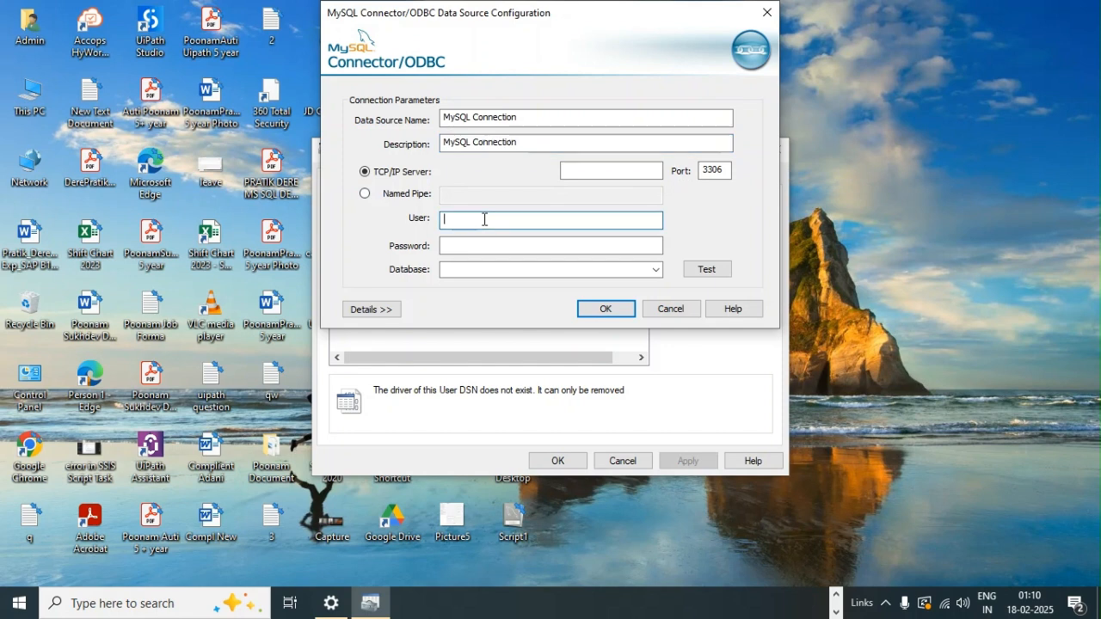
type("root")
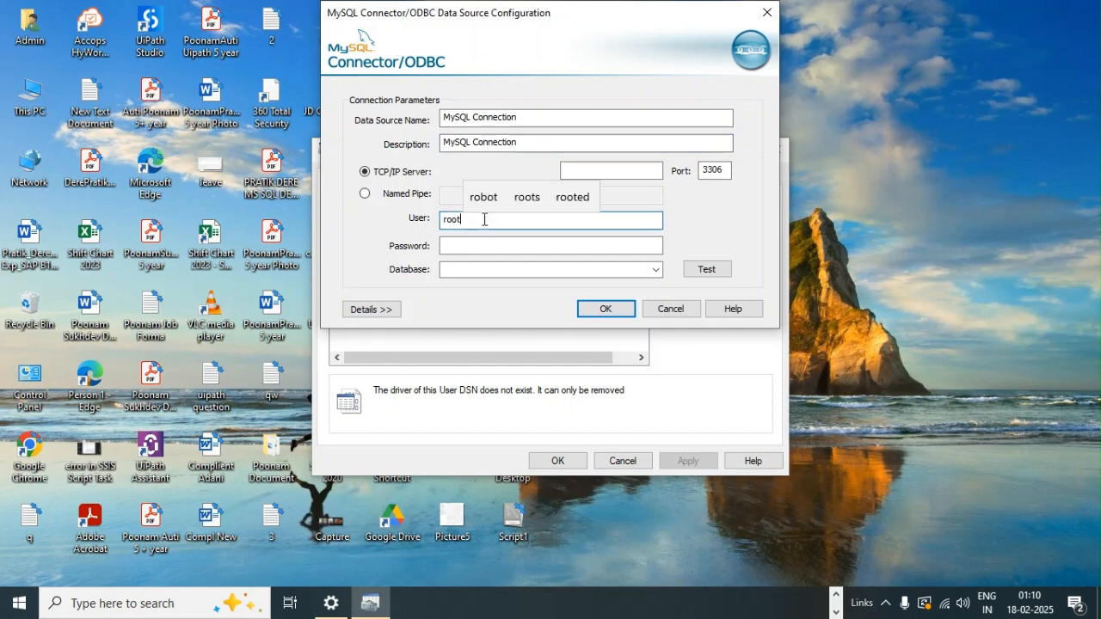
left_click(456, 246)
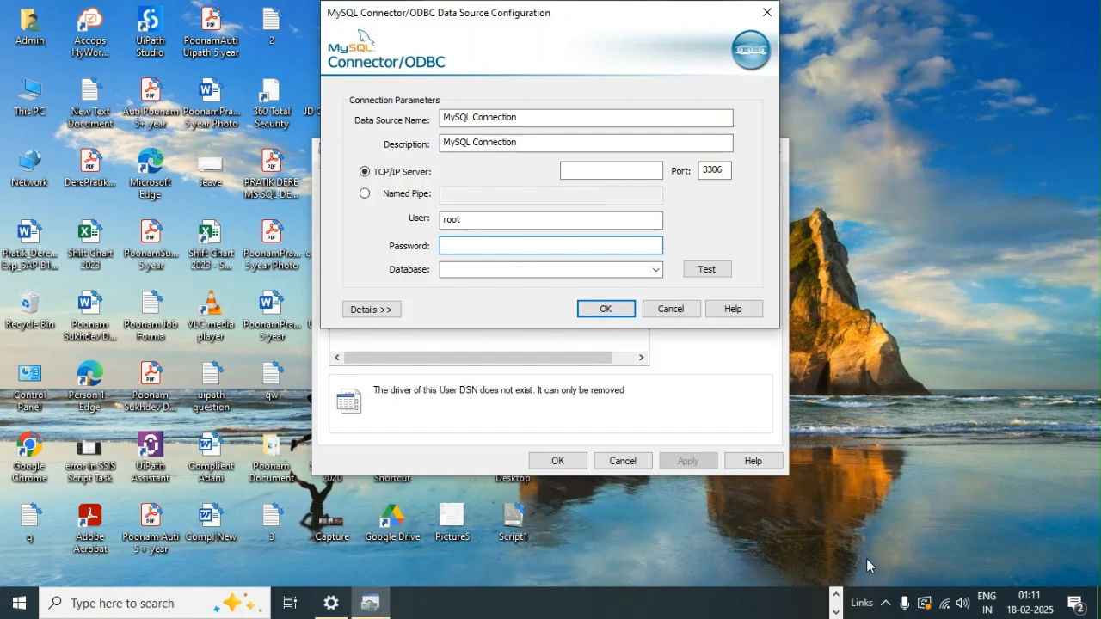
Step: Switch to MySQL Workbench and check the username in the Manage Server Connections settings
left_click(839, 595)
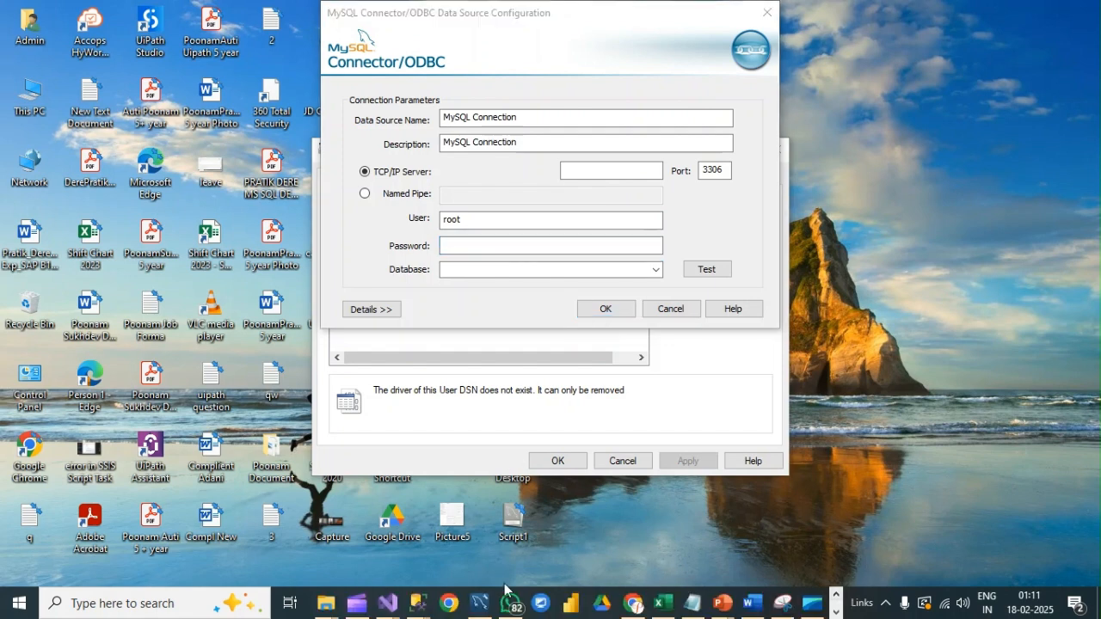
left_click(480, 605)
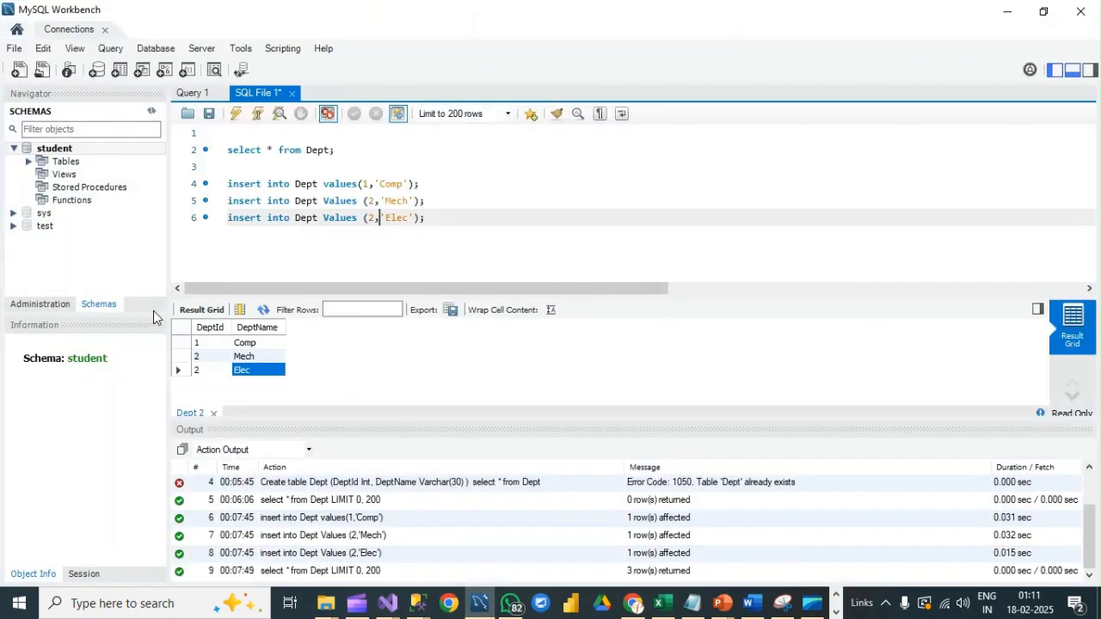
left_click(151, 52)
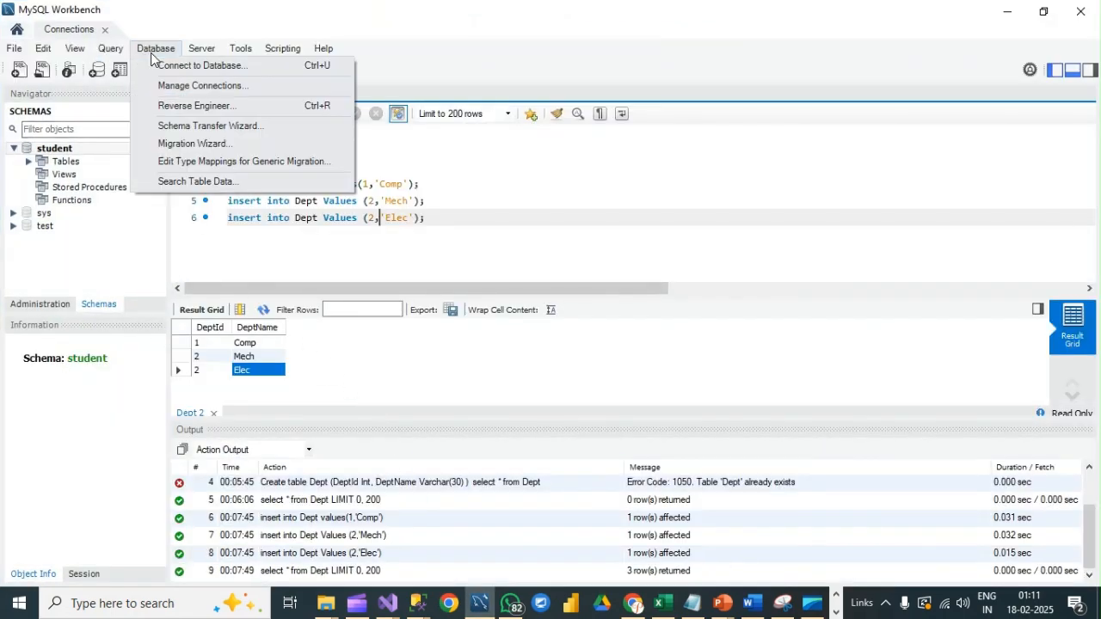
left_click(185, 83)
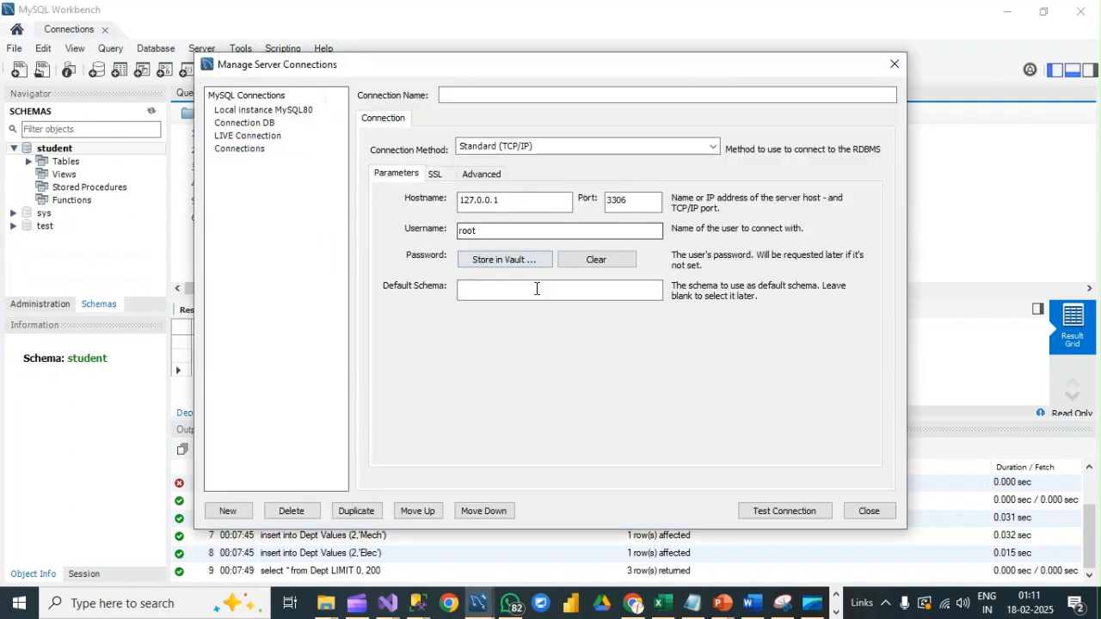
left_click_drag(477, 230, 451, 234)
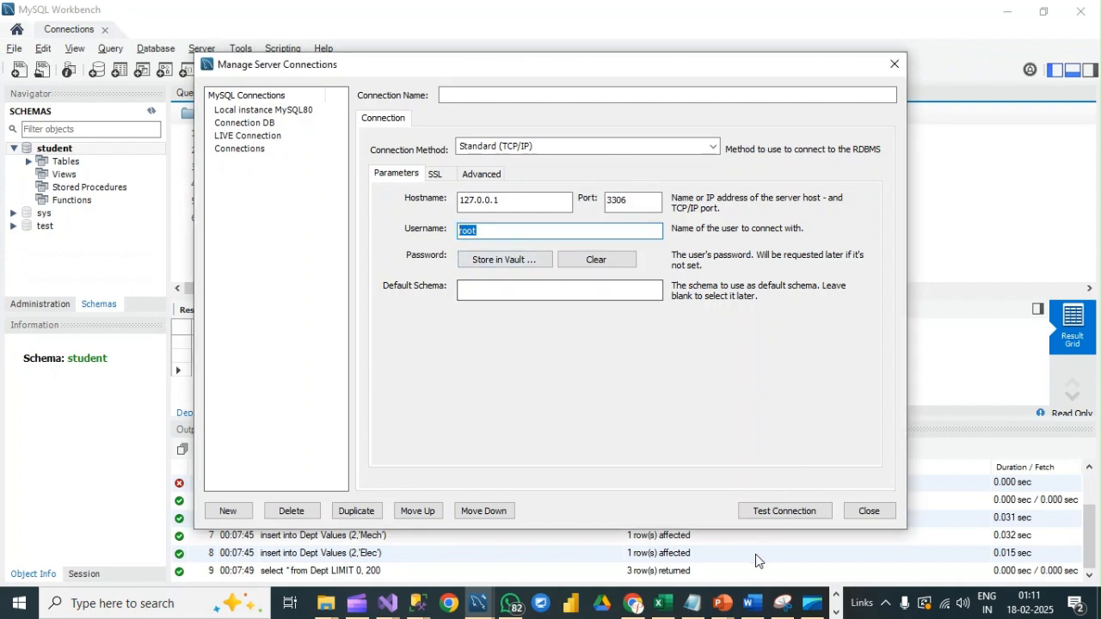
Step: Return to the MySQL Connector/ODBC data source configuration and enter the account password
left_click(835, 611)
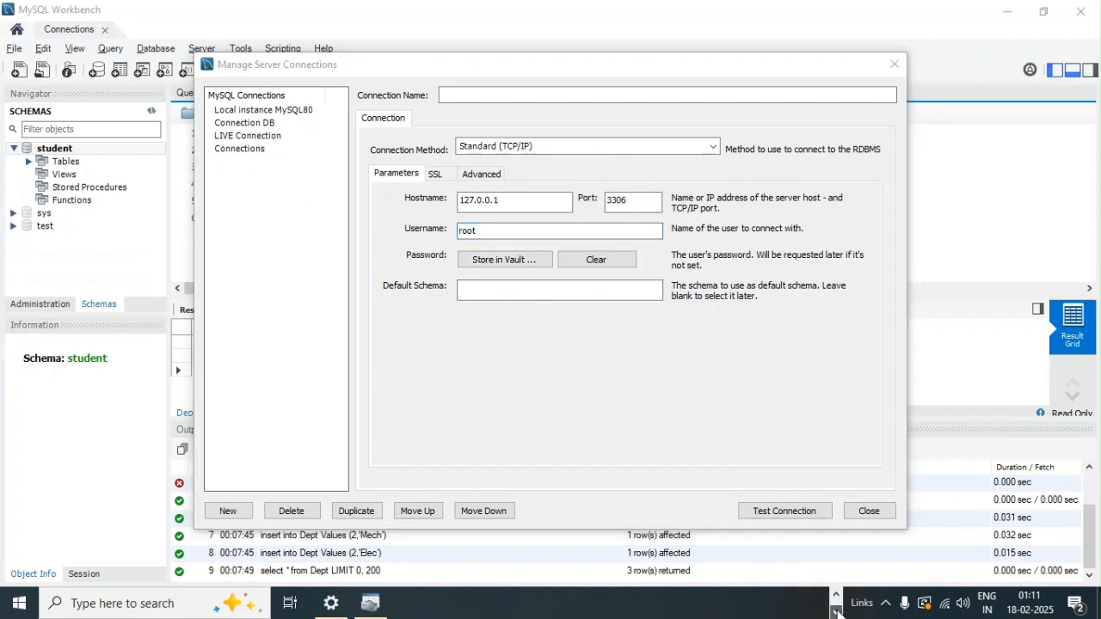
left_click(373, 607)
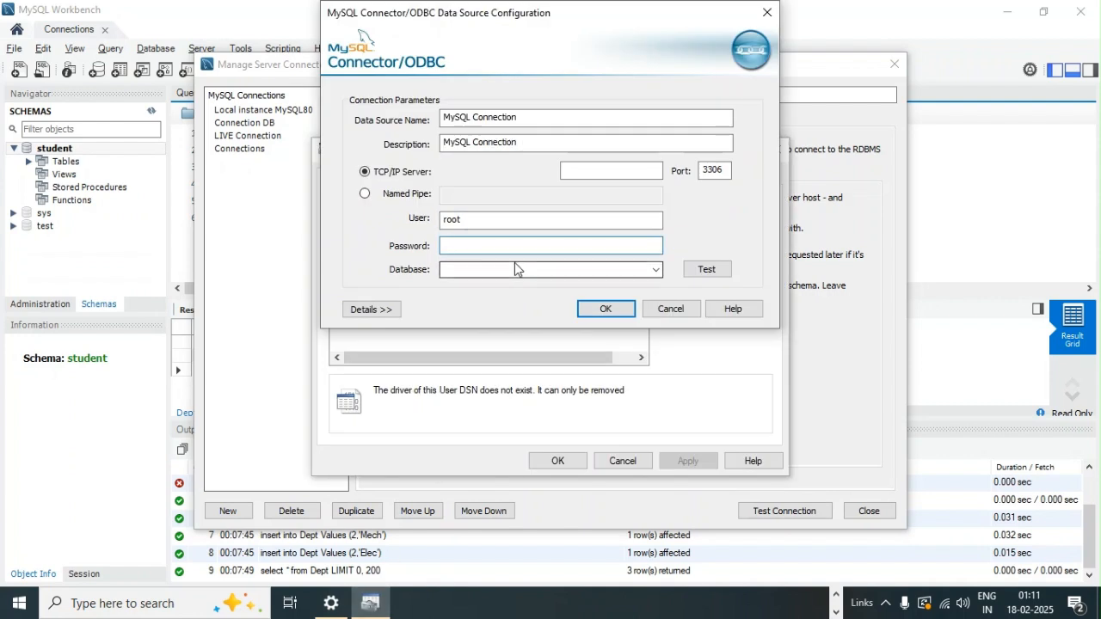
left_click(490, 250)
type("123")
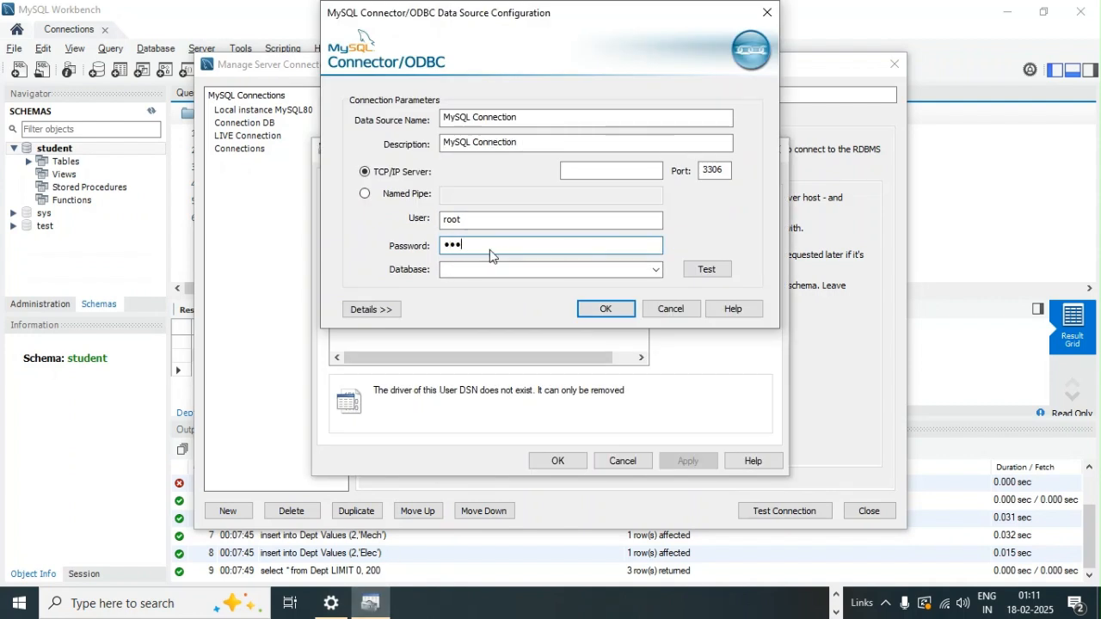
type("4567890")
Step: Choose student as the data source's database and test the connection
left_click(656, 271)
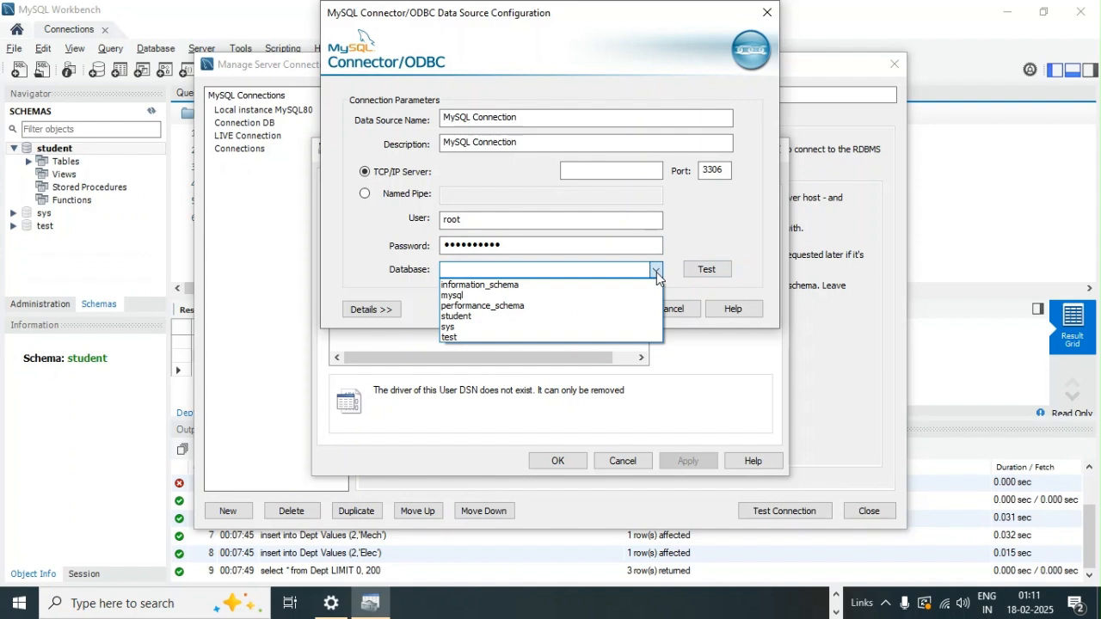
left_click(479, 318)
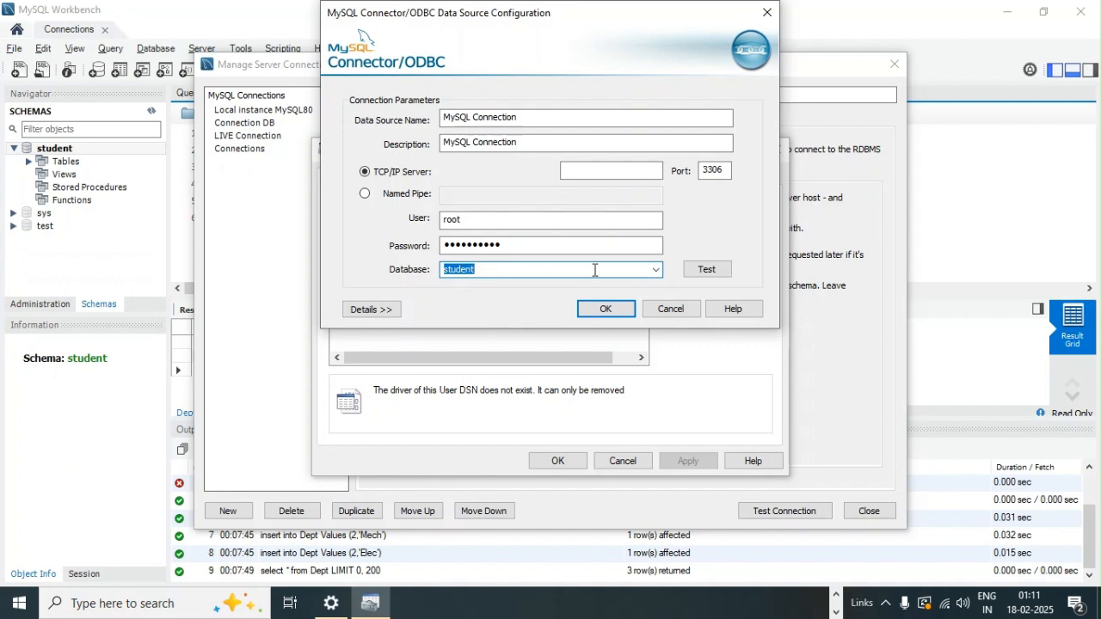
left_click(721, 271)
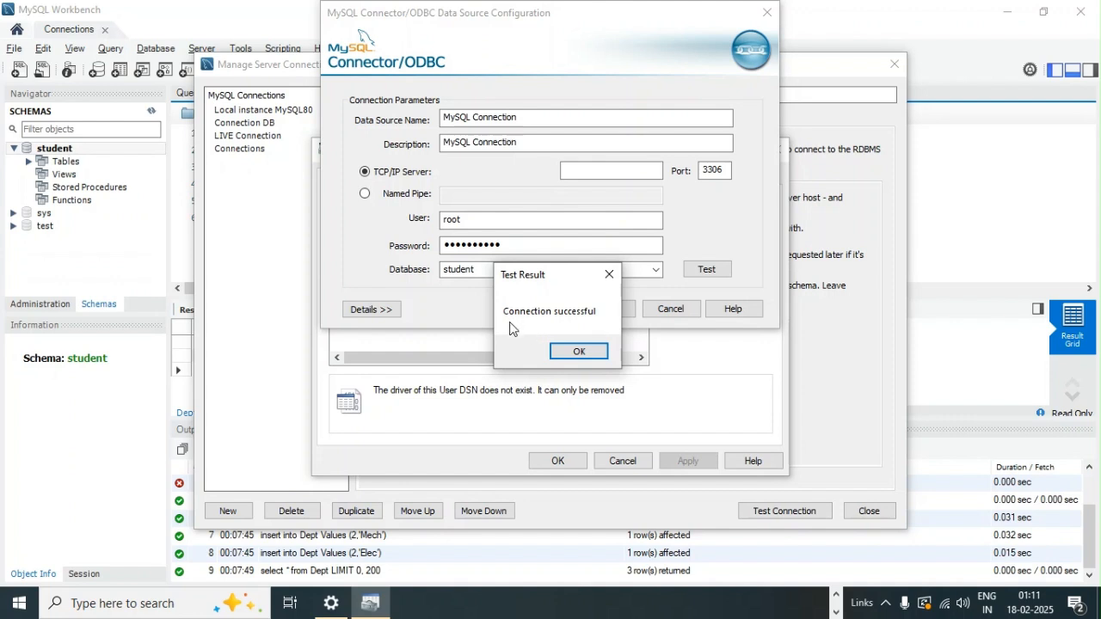
Step: Save the MySQL Connection data source, check it in the user data source list and close the ODBC administrator
left_click(576, 352)
left_click(613, 310)
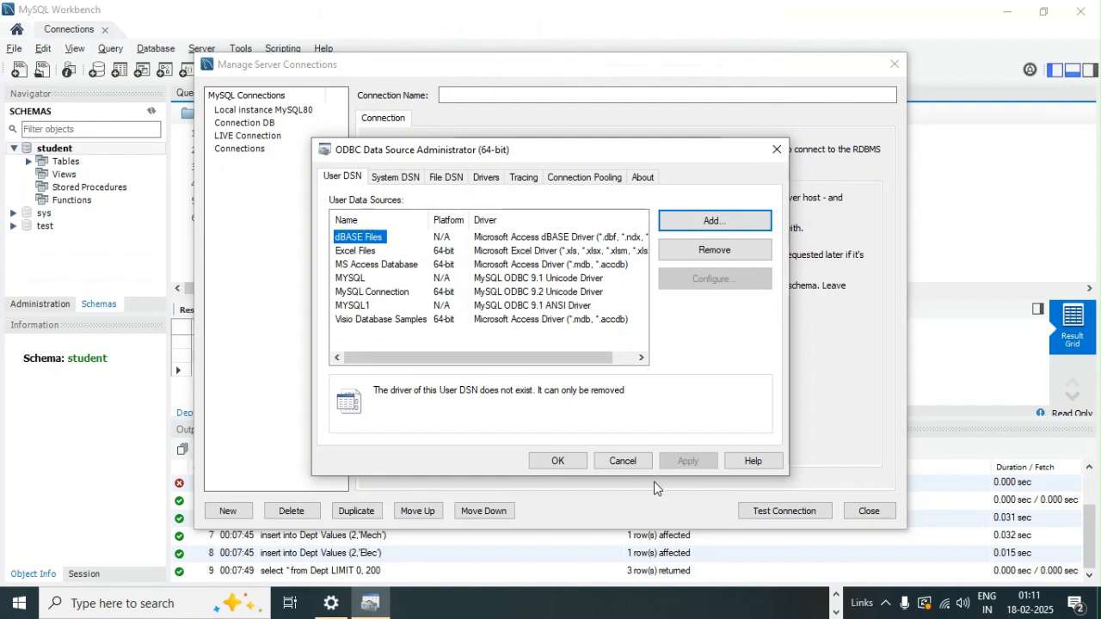
left_click(372, 294)
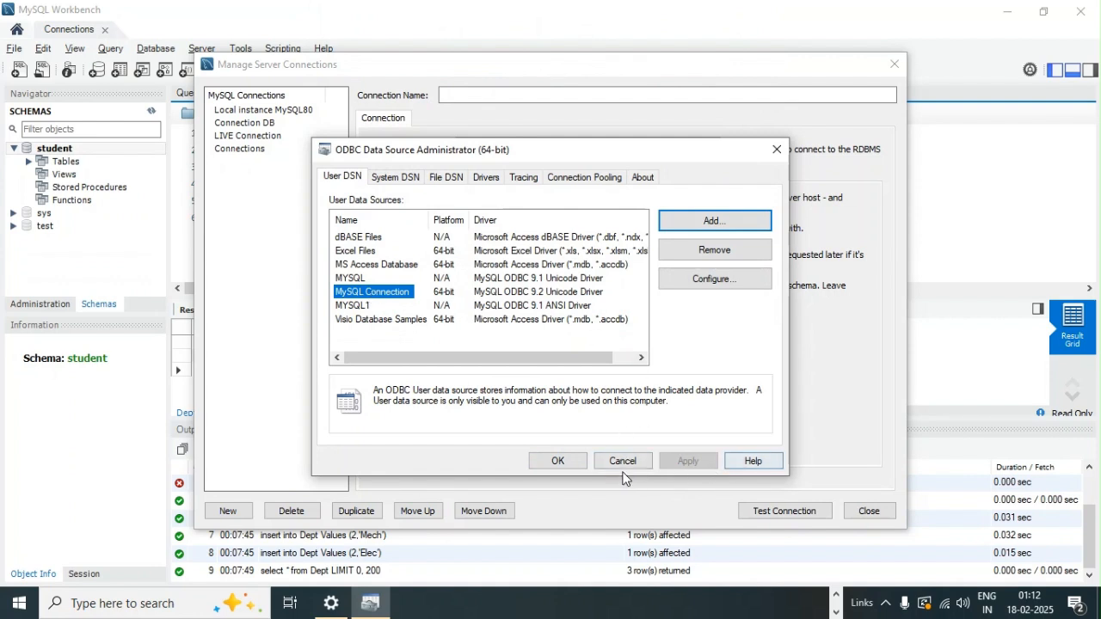
left_click(555, 461)
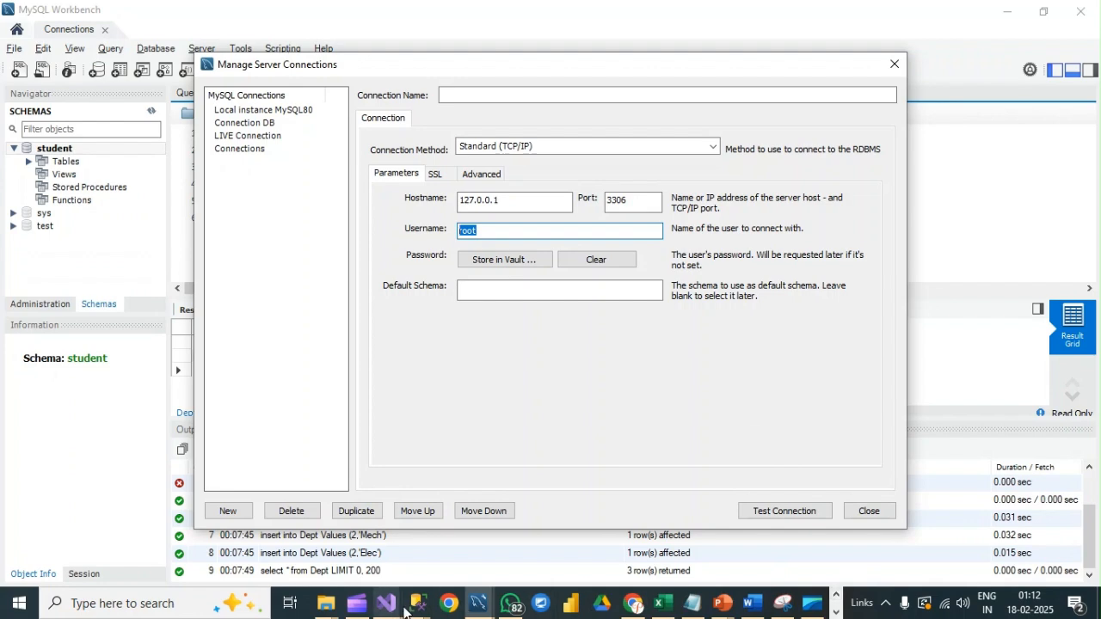
Step: Switch to the ConnectMySqlDB project in Visual Studio and open the Data Flow Task's ODBC Source for editing
mouse_move(391, 607)
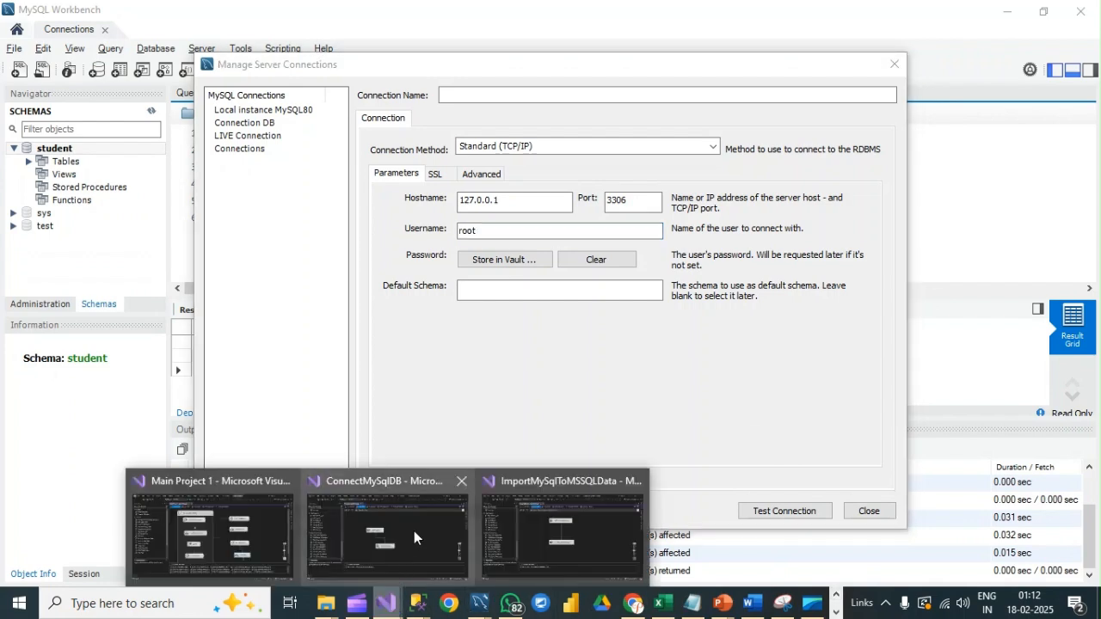
mouse_move(414, 537)
left_click(413, 537)
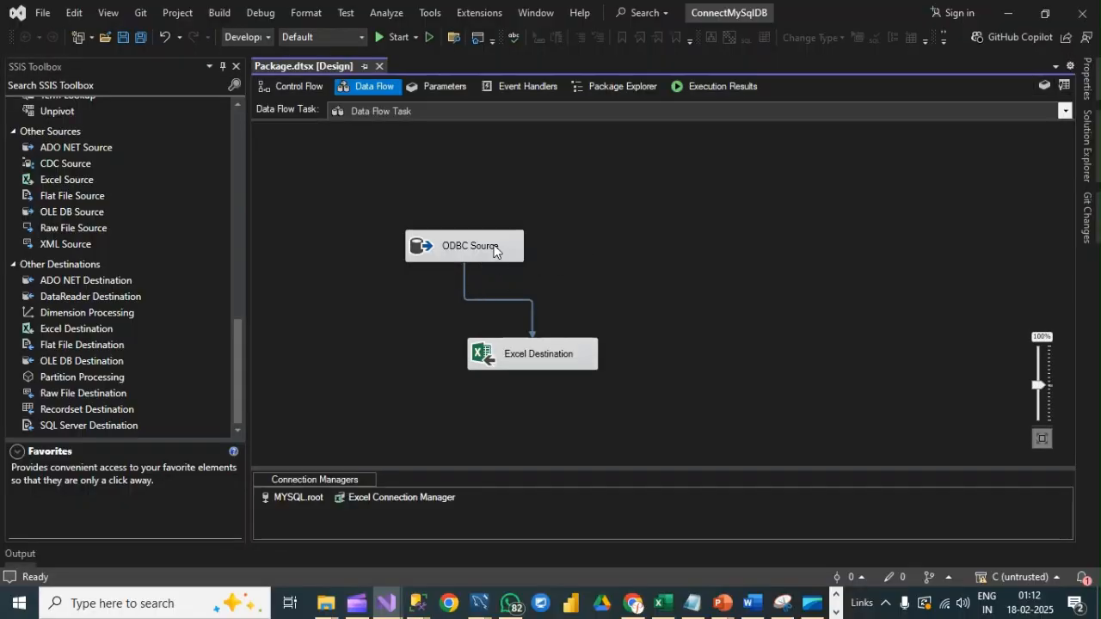
left_click(300, 85)
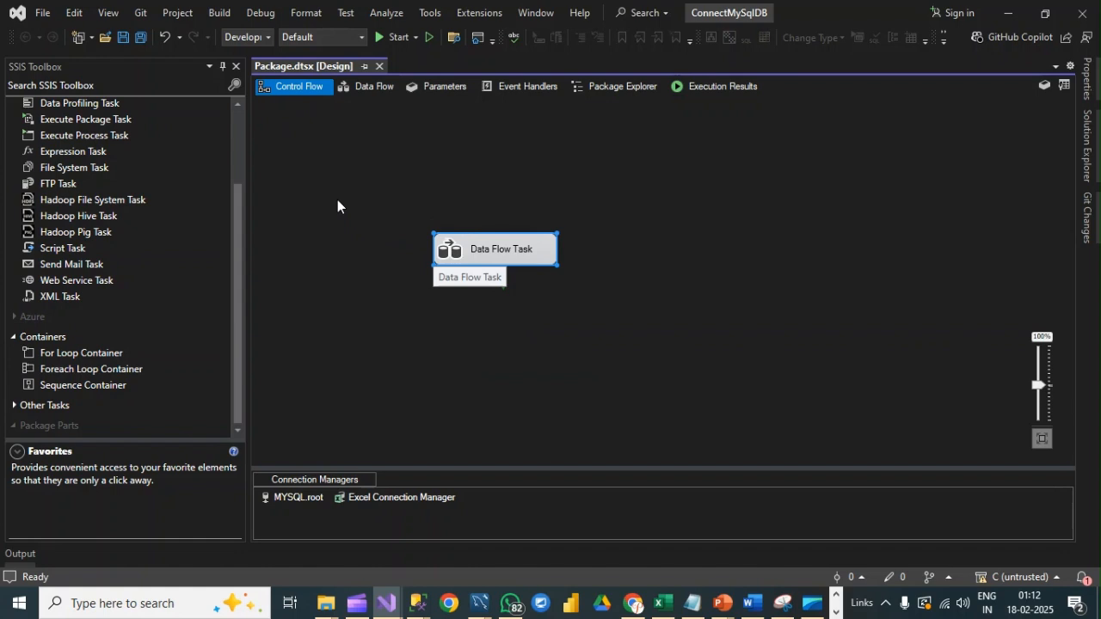
double_click(485, 249)
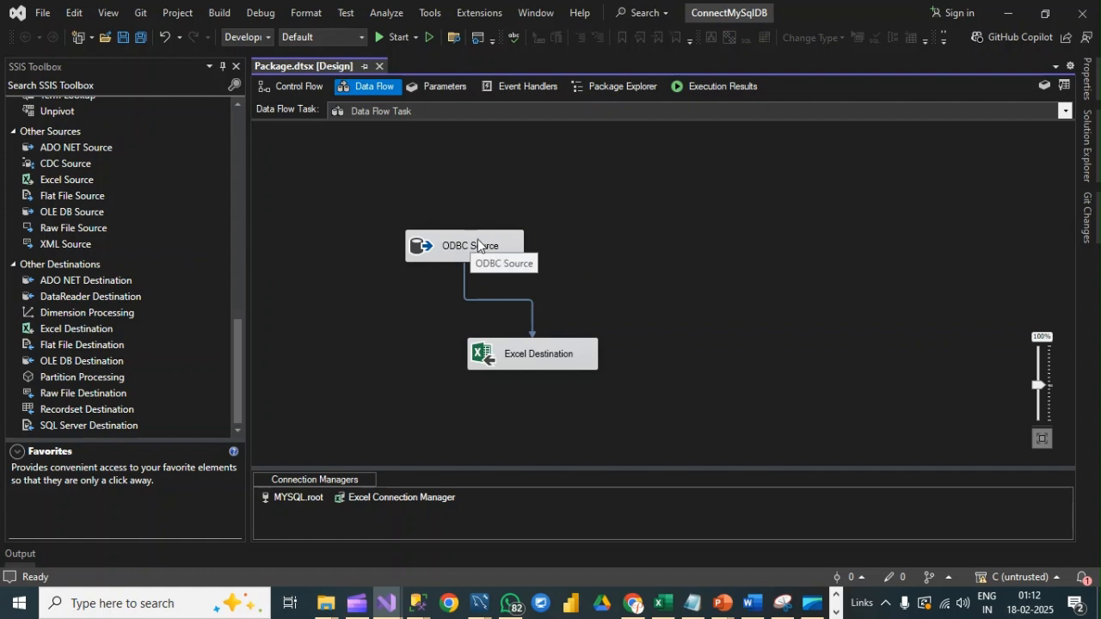
double_click(479, 242)
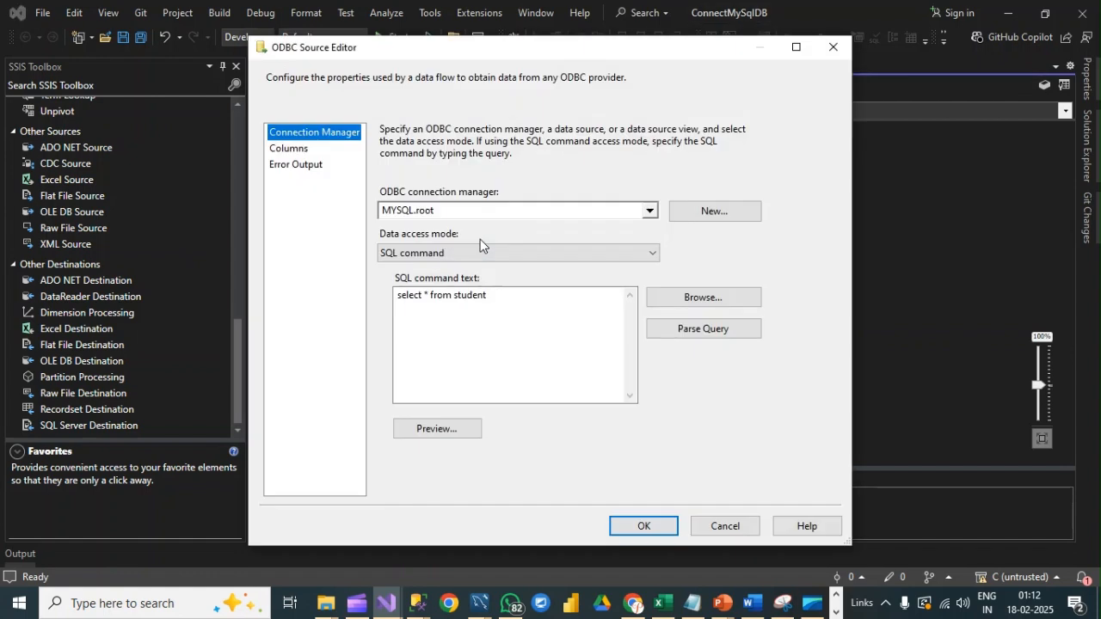
Step: Create a new ODBC connection for the source using the MySQL Connection data source name
left_click(701, 215)
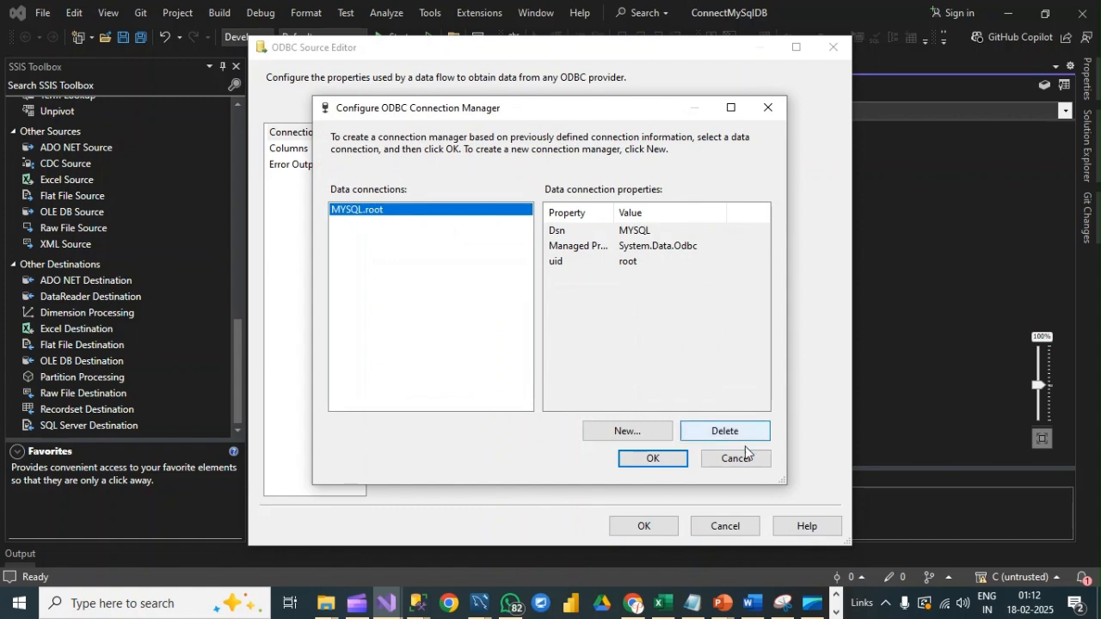
left_click(626, 439)
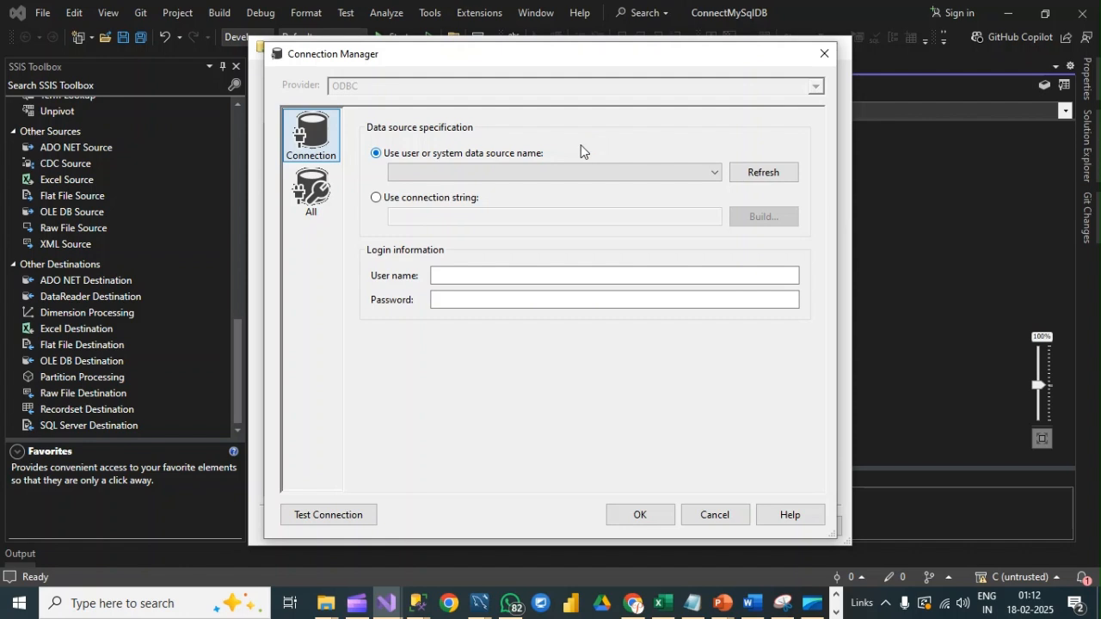
left_click(714, 175)
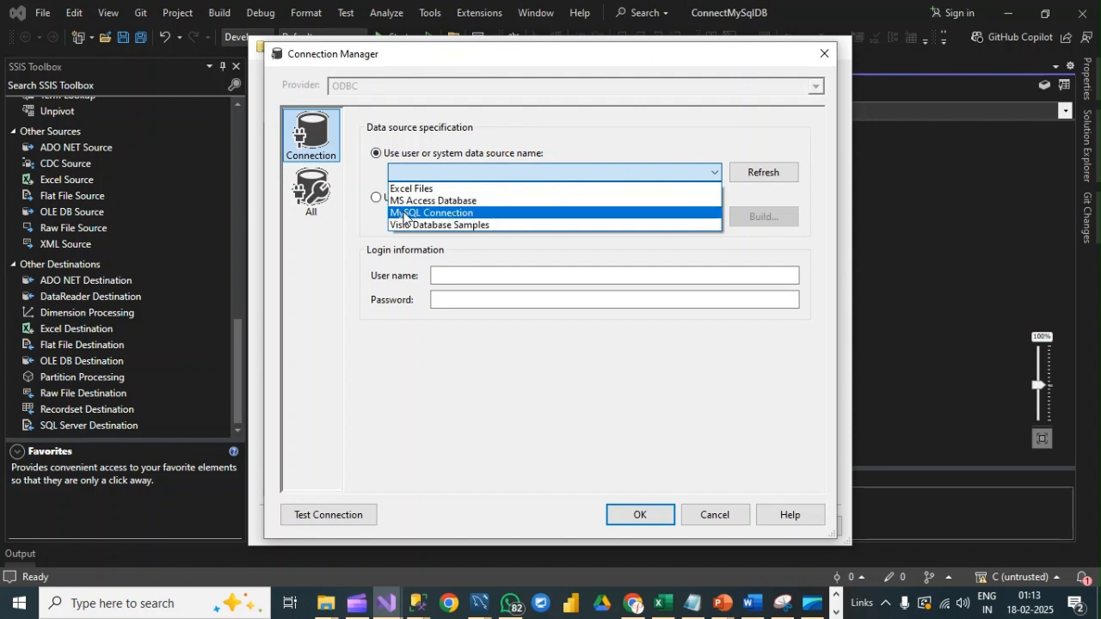
left_click(447, 213)
Step: Set the connection's user name to root and enter the account password
left_click(467, 274)
left_click(457, 272)
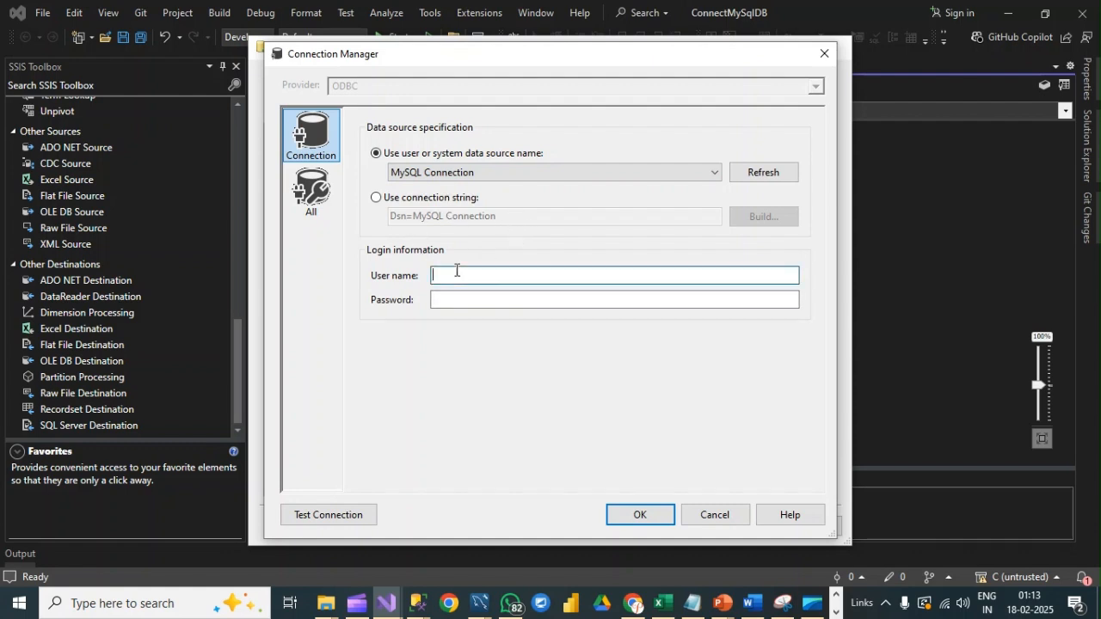
type("root")
left_click(462, 297)
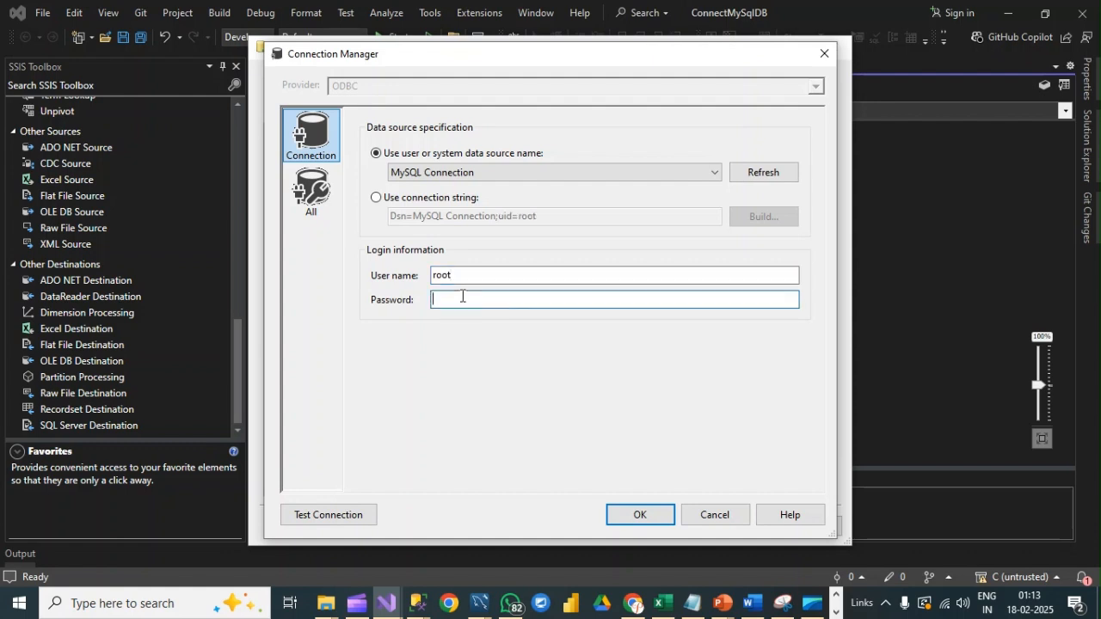
type("r")
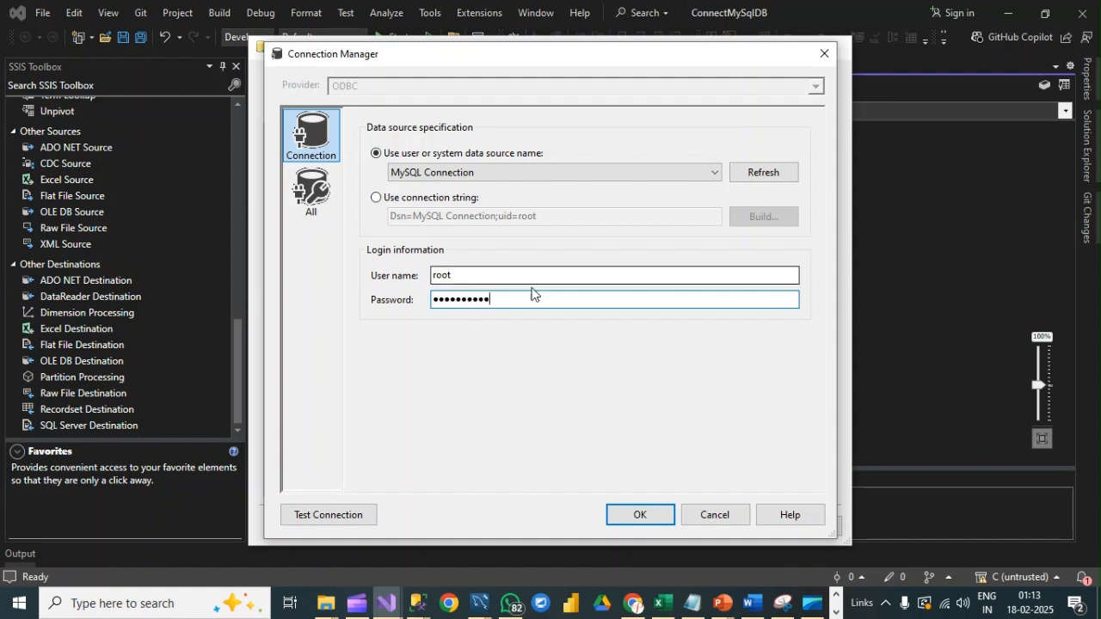
Step: Test and save the new connection, and assign MySQL Connection.root to the ODBC Source
left_click(365, 517)
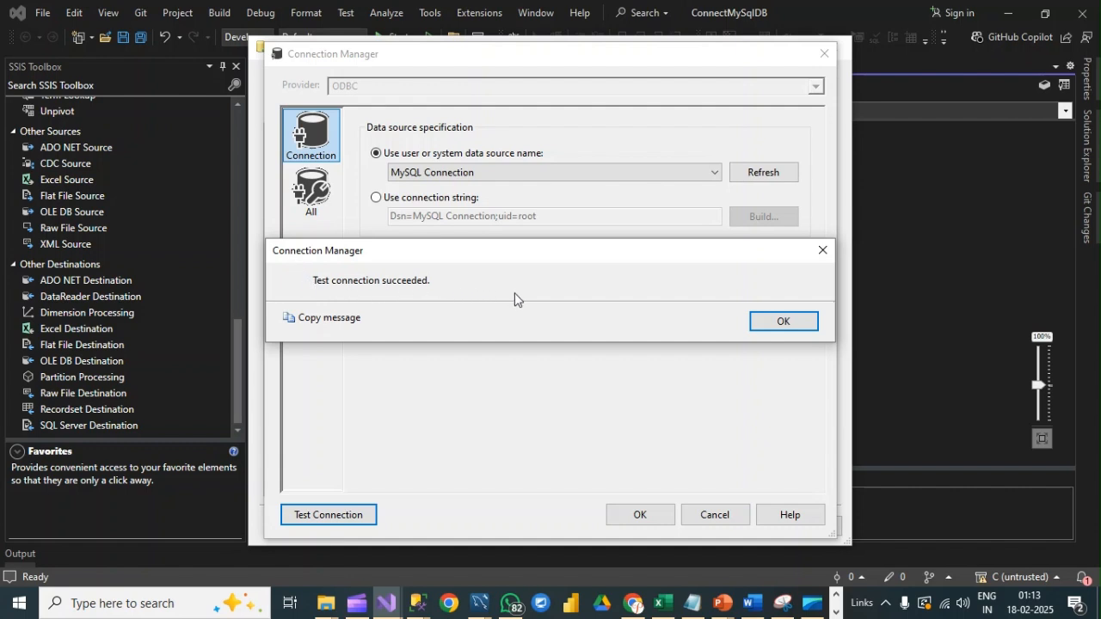
left_click(789, 324)
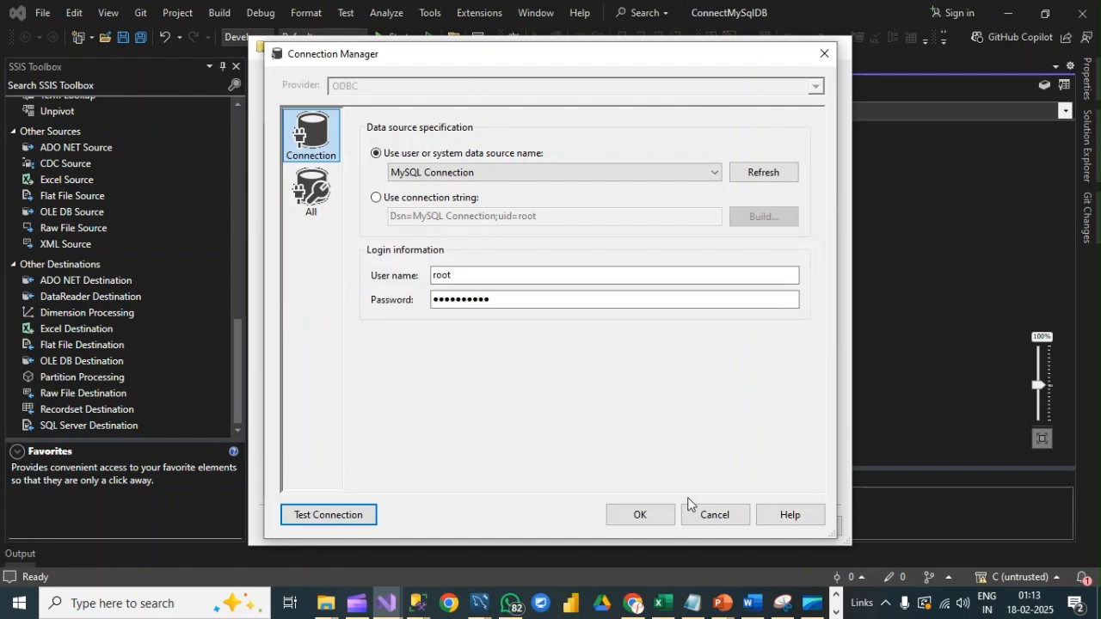
left_click(647, 514)
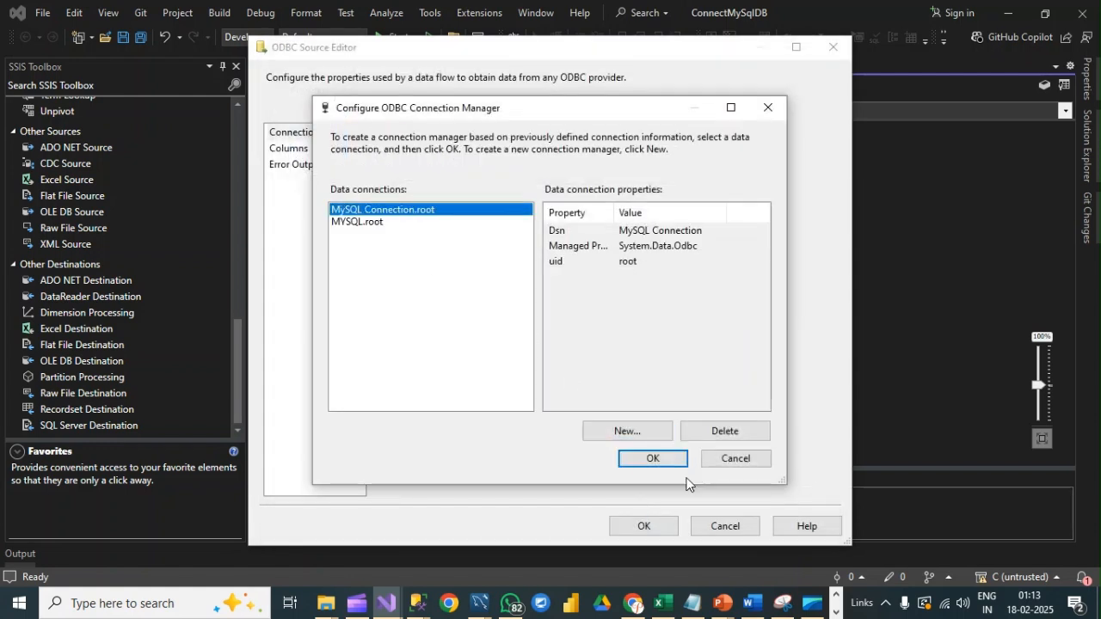
left_click(357, 224)
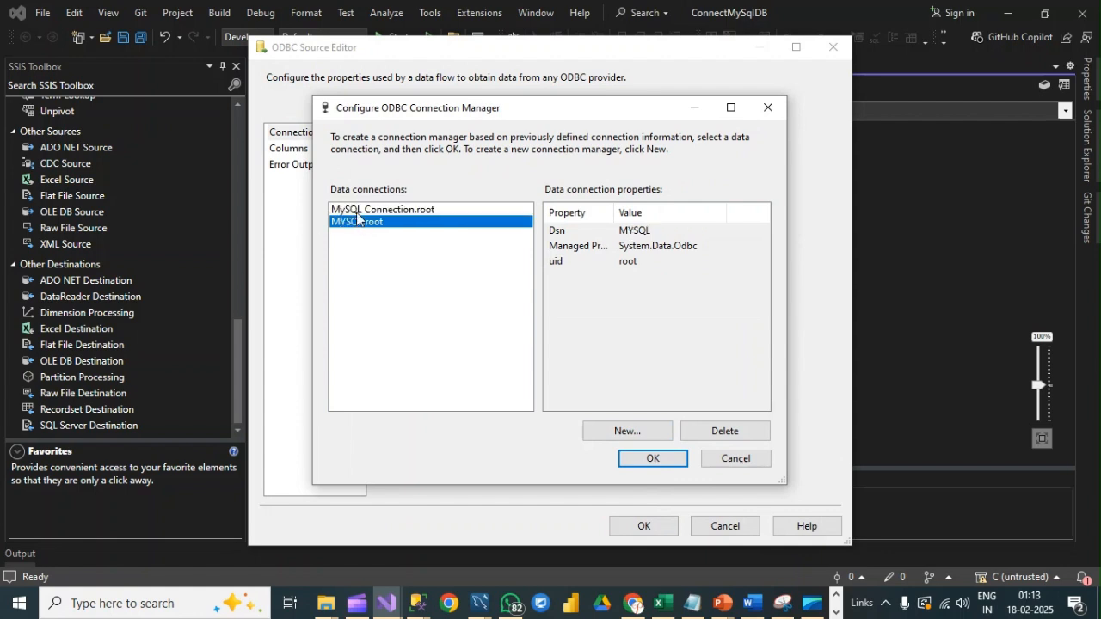
left_click(358, 209)
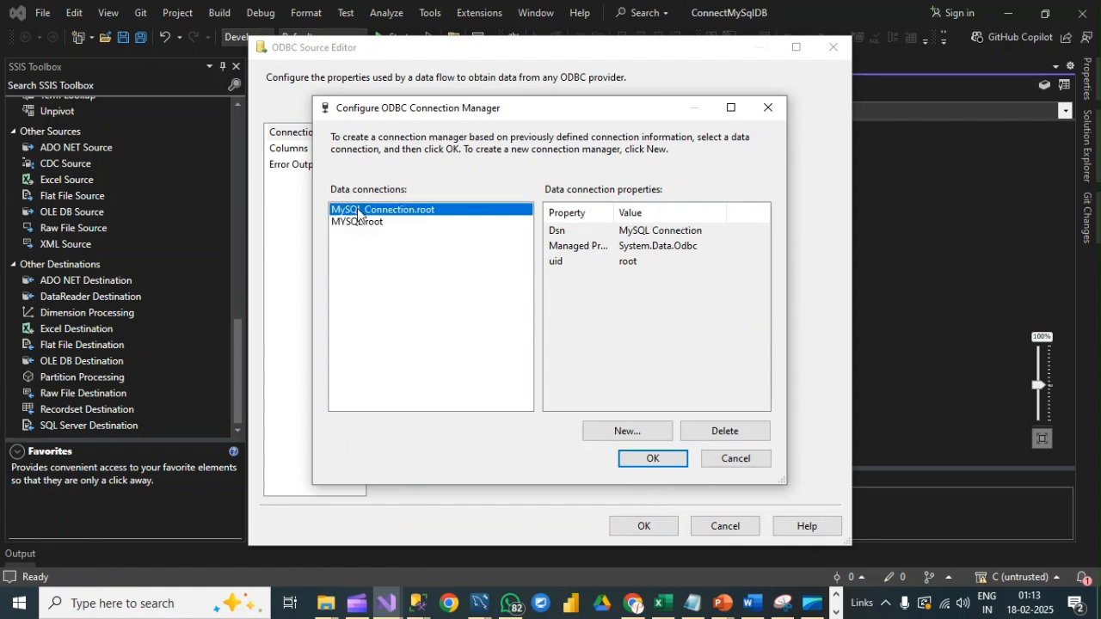
left_click(652, 458)
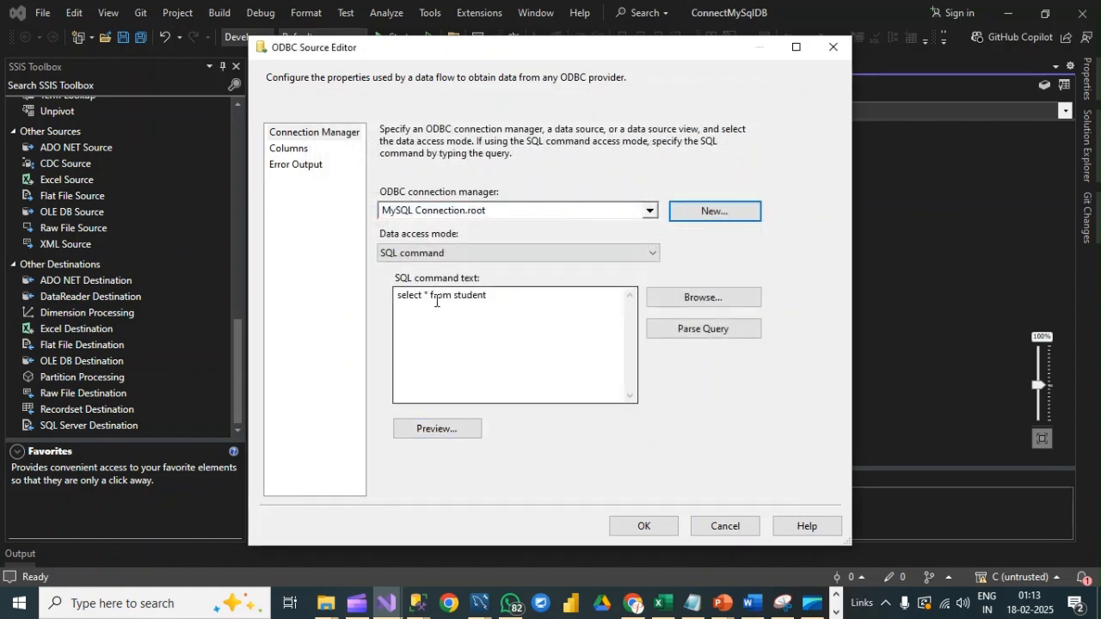
Step: Preview the ODBC Source query, and switch to MySQL Workbench to select the student table's rows for comparison
left_click(434, 428)
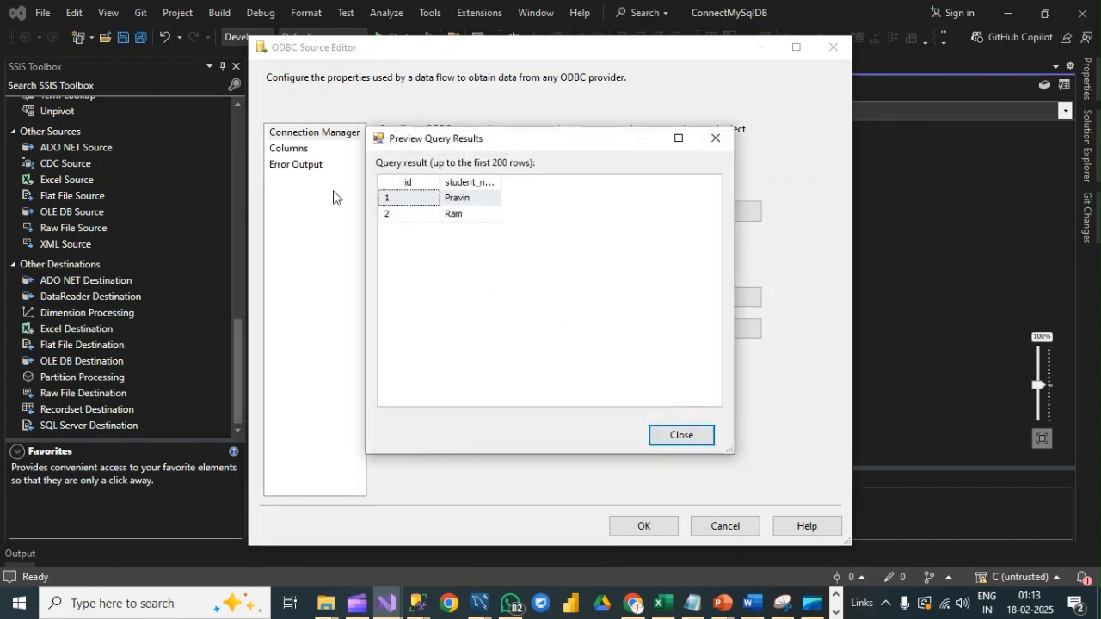
left_click(478, 602)
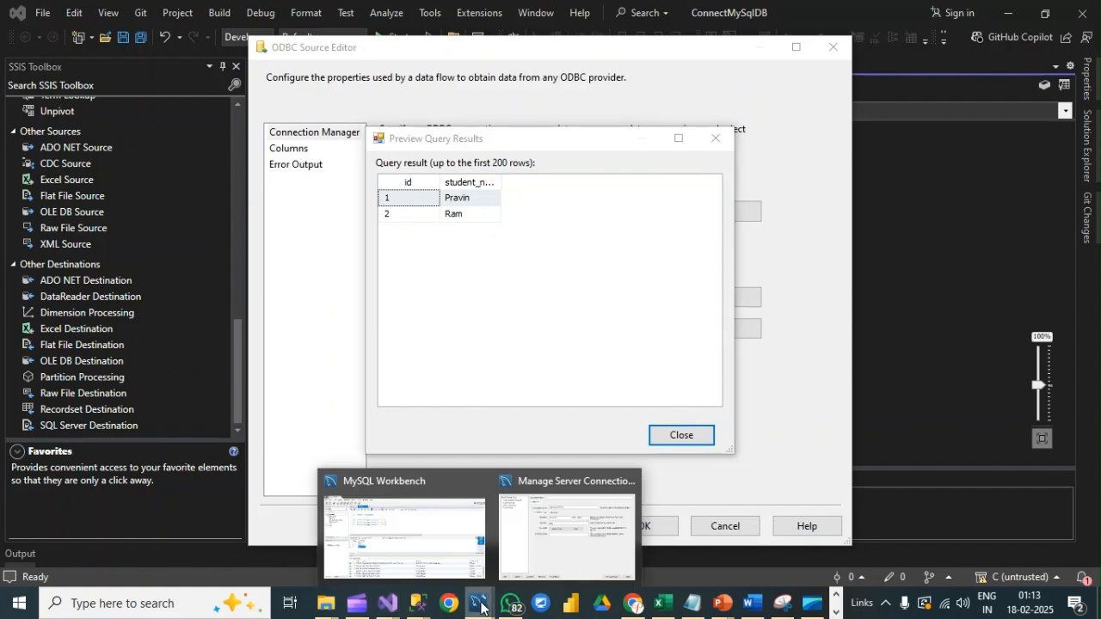
left_click(419, 554)
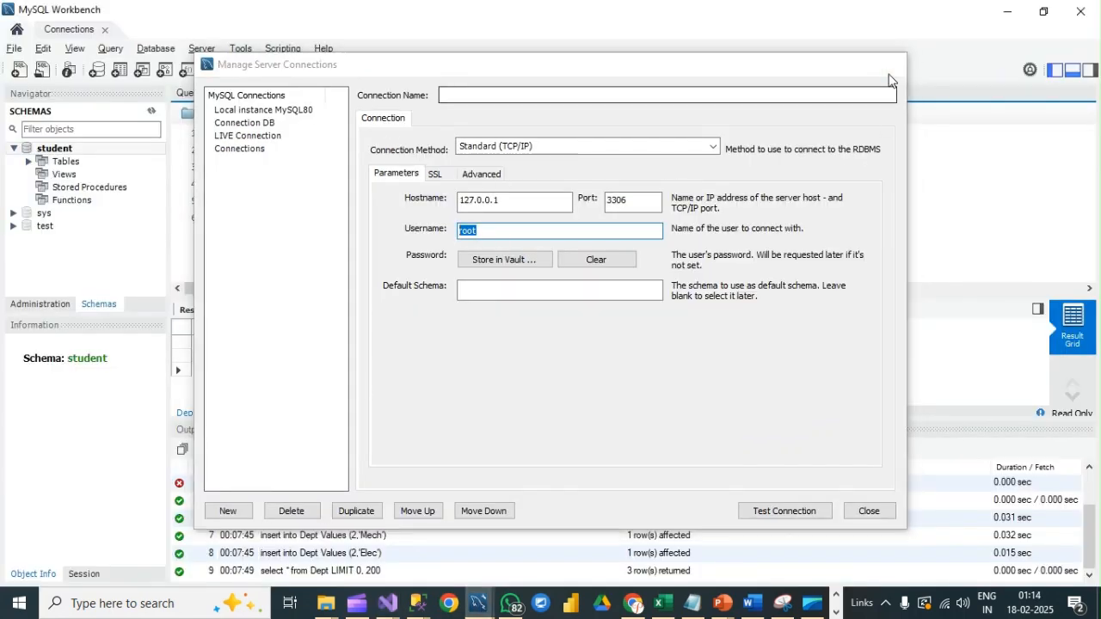
left_click(886, 60)
left_click(54, 151)
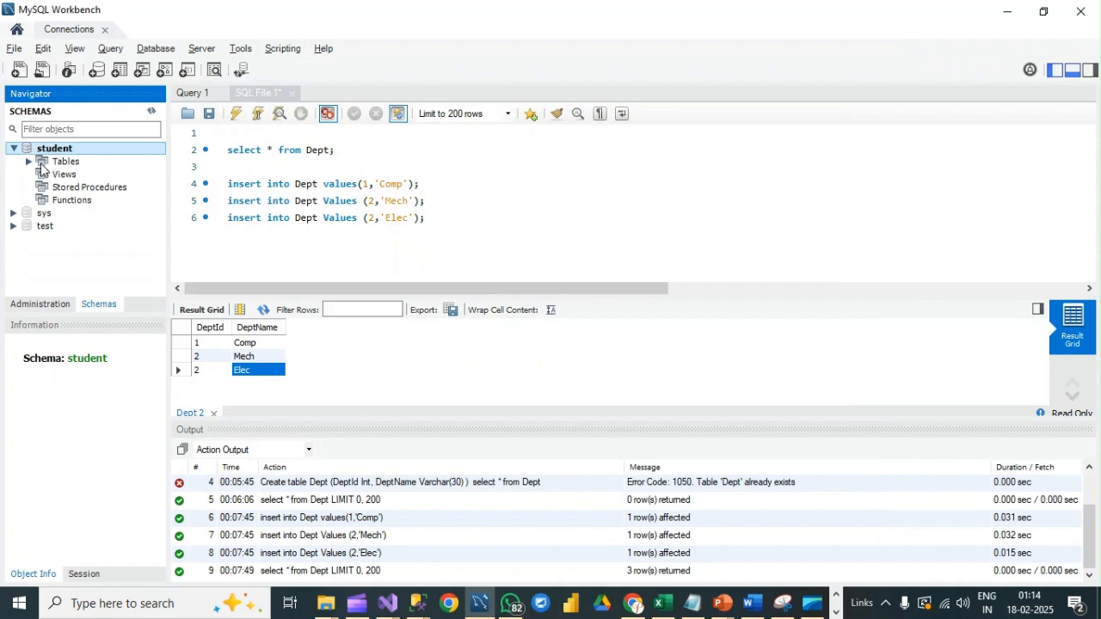
left_click(29, 164)
left_click(90, 187)
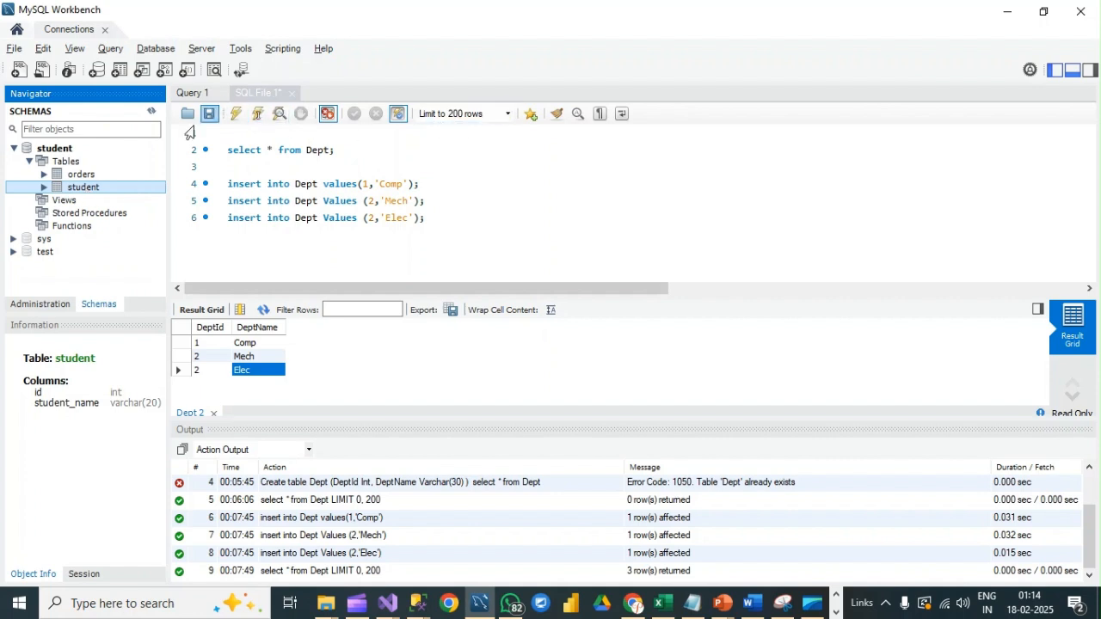
left_click_drag(115, 186, 80, 196)
right_click(79, 191)
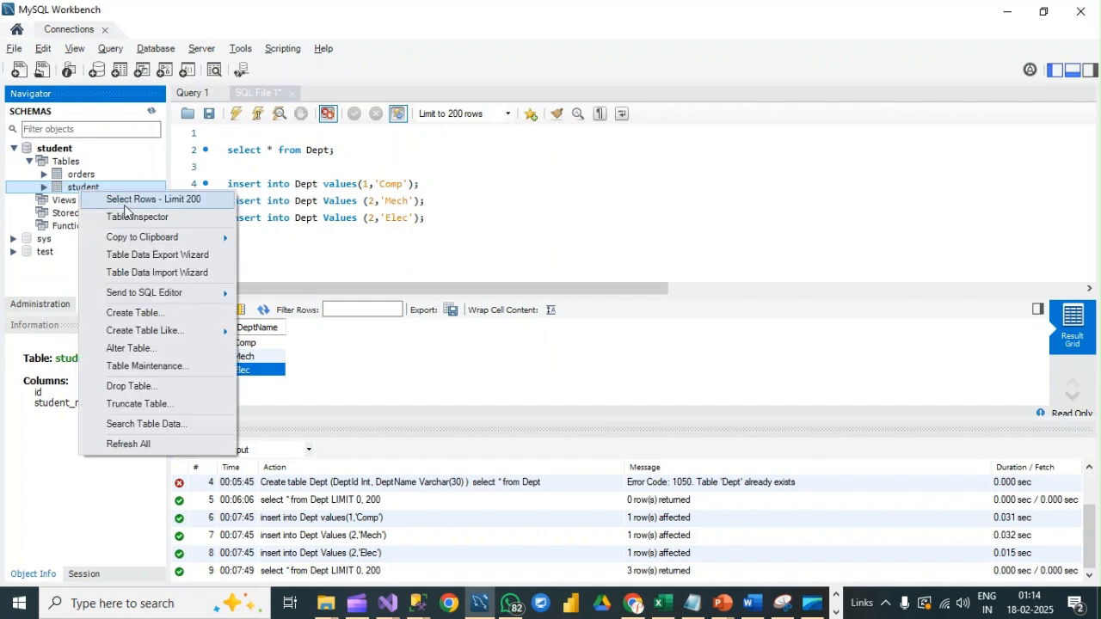
left_click(151, 200)
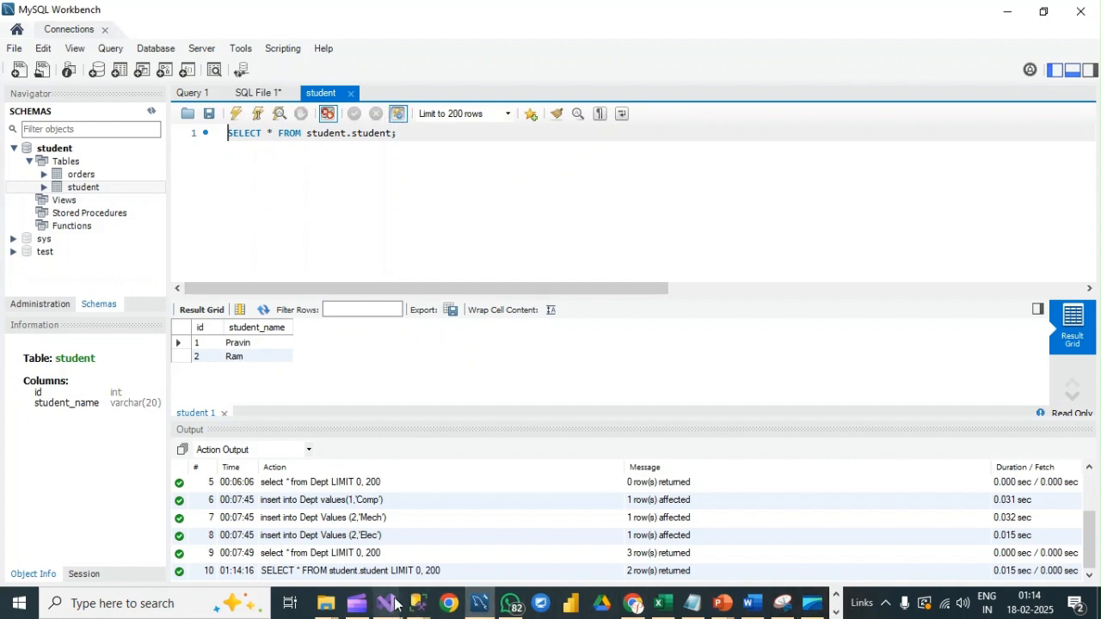
Step: Return to the ConnectMySqlDB project in Visual Studio, review the ODBC Source's columns and confirm its settings
mouse_move(394, 604)
left_click(386, 543)
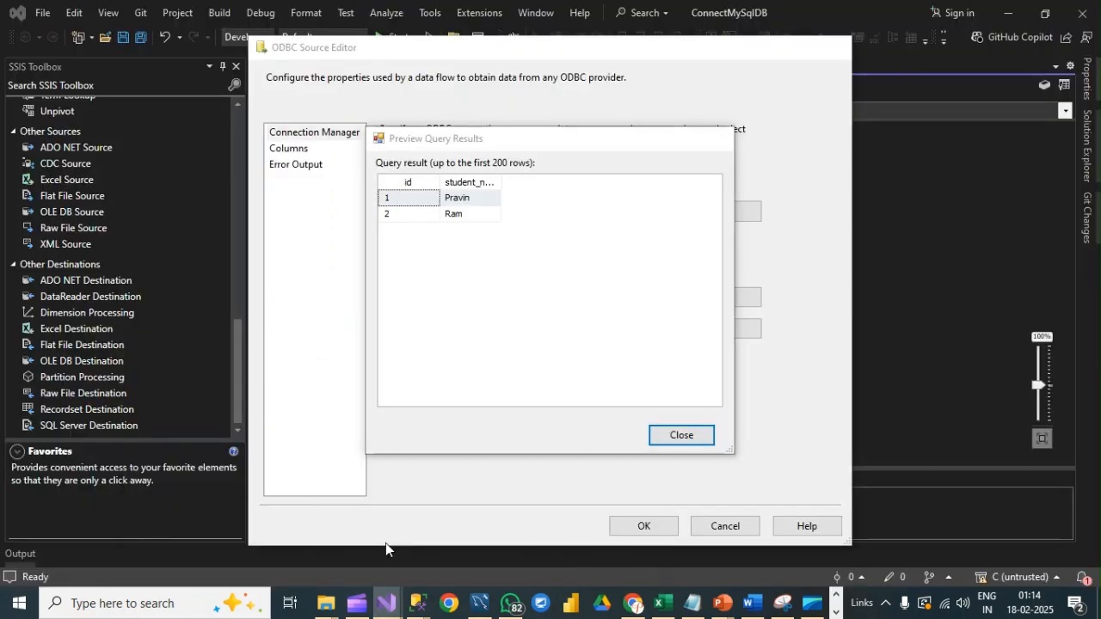
left_click(681, 436)
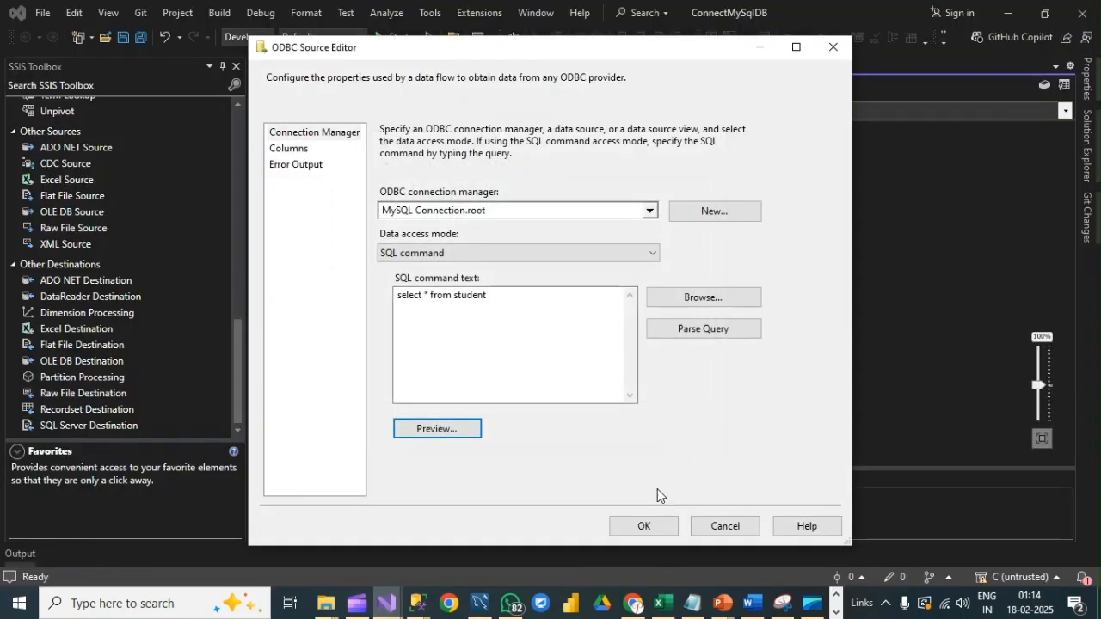
left_click(304, 148)
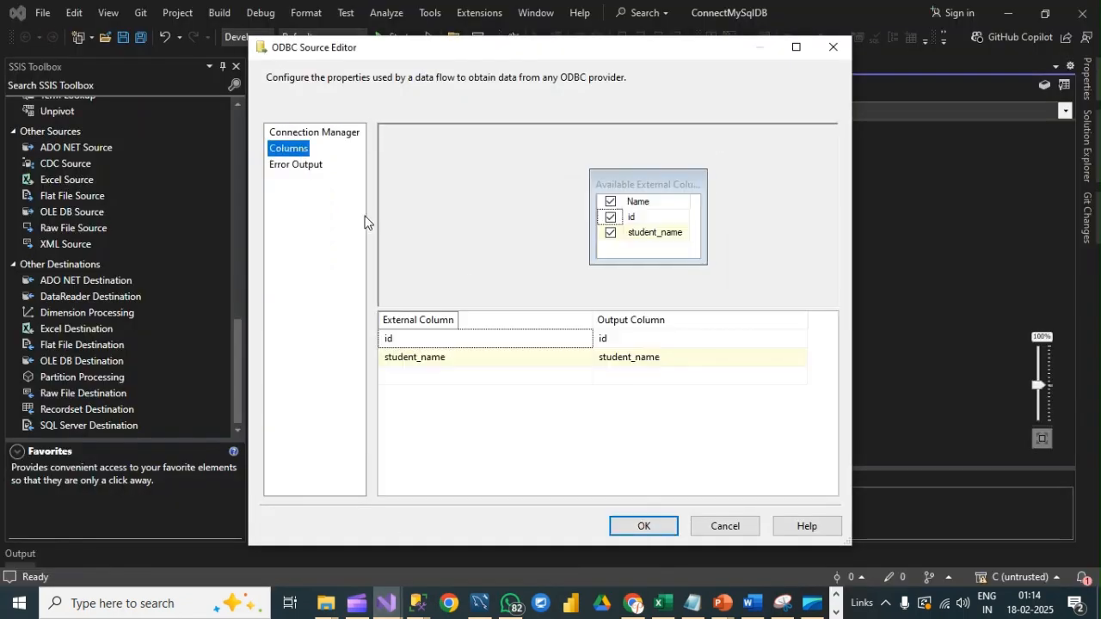
left_click(637, 526)
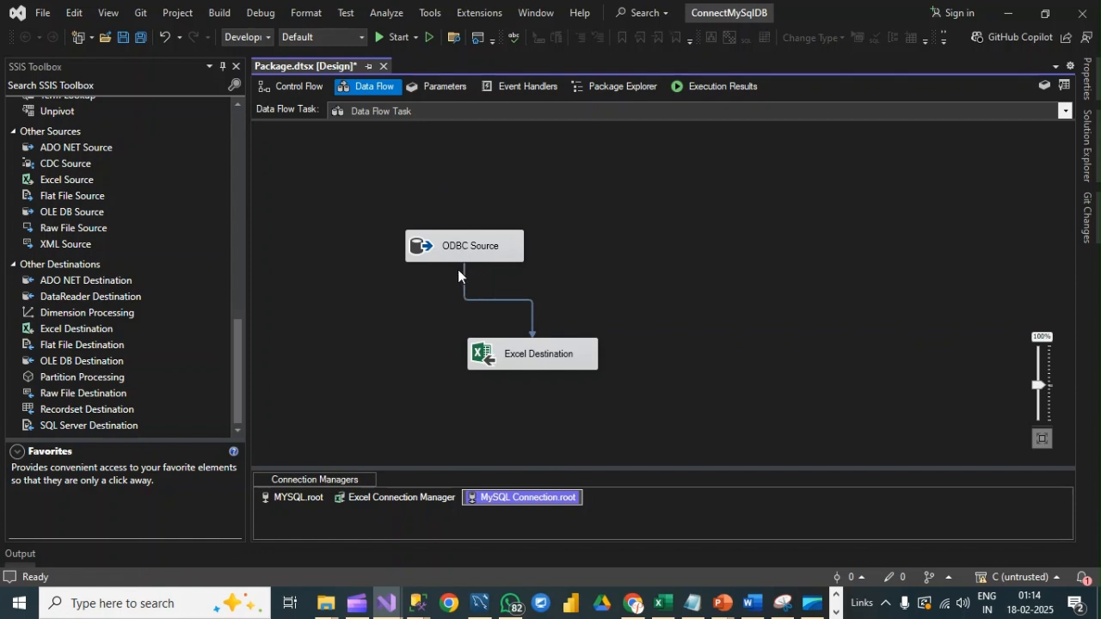
Step: Accept the Excel Destination's existing settings, and save and run the package
double_click(532, 357)
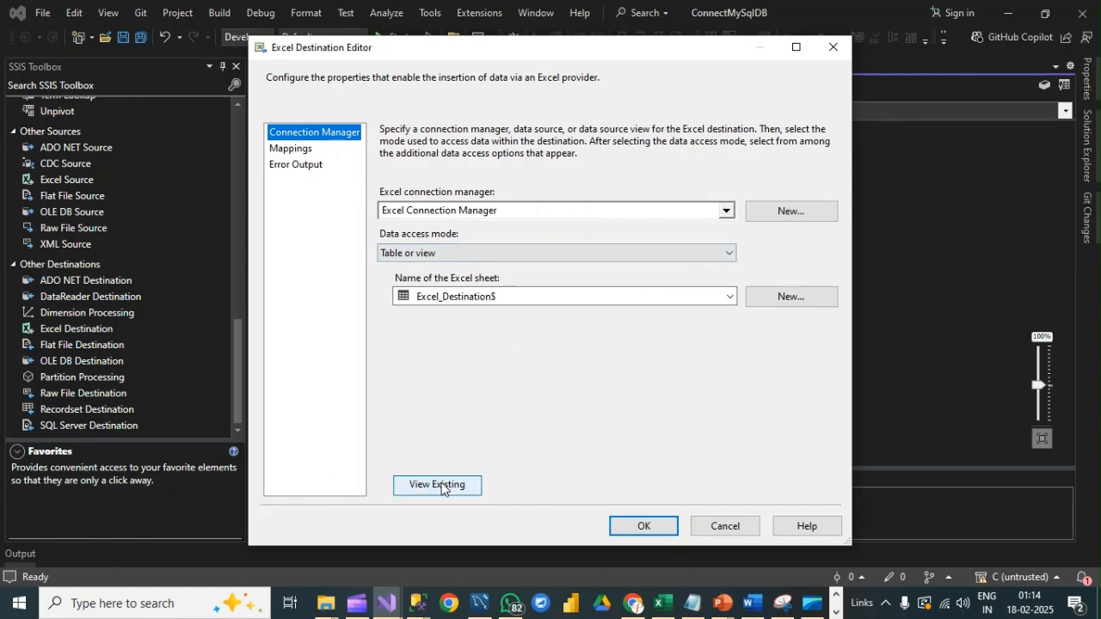
left_click(646, 523)
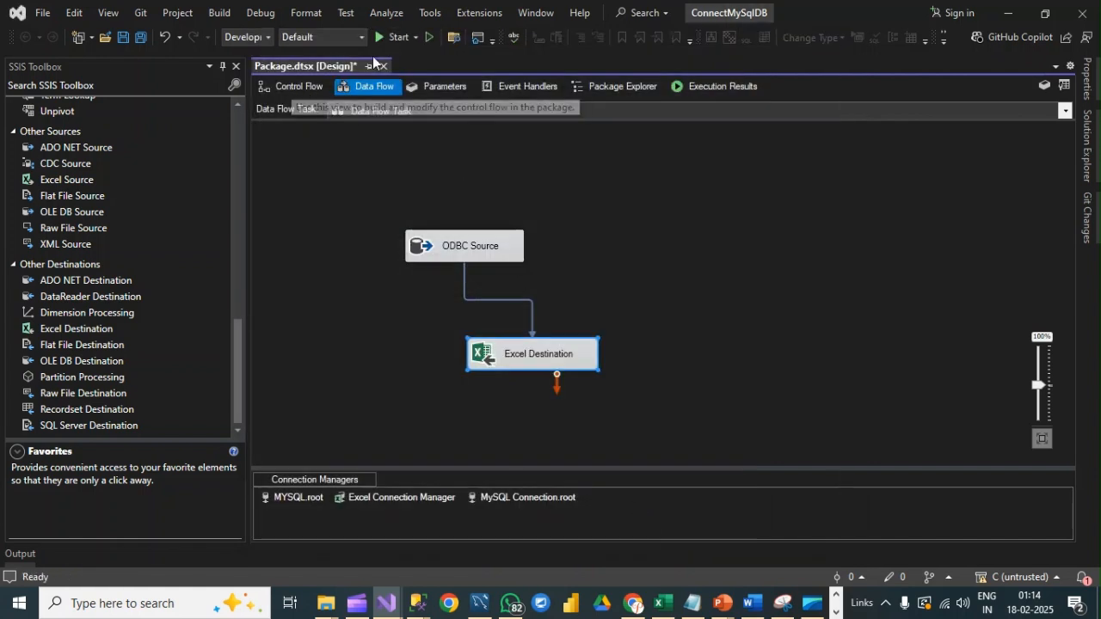
key("ctrl+s")
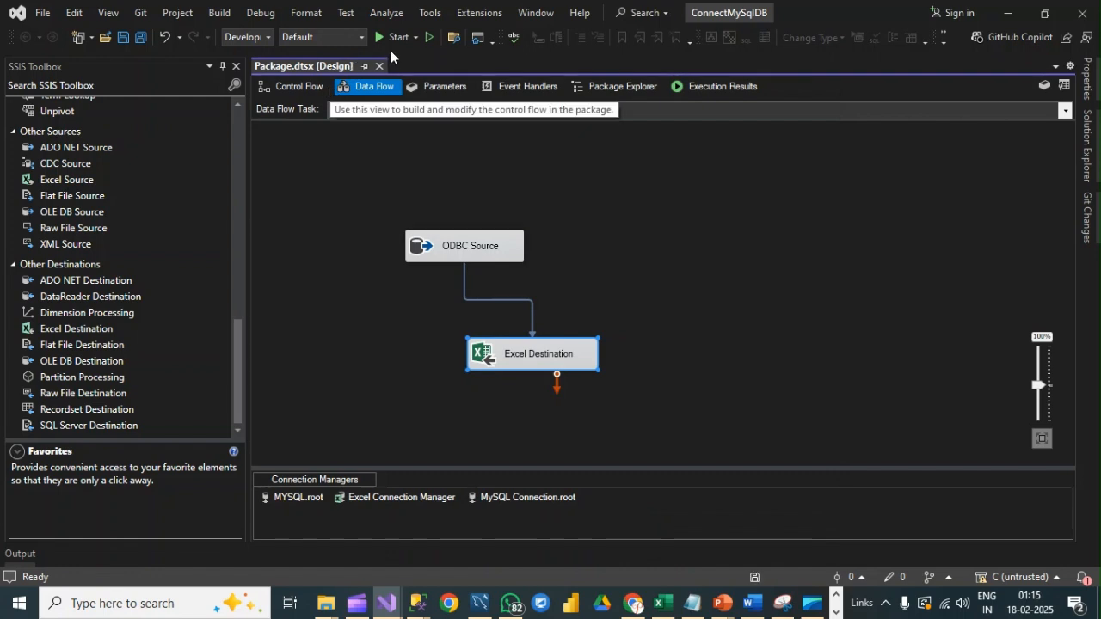
left_click(393, 36)
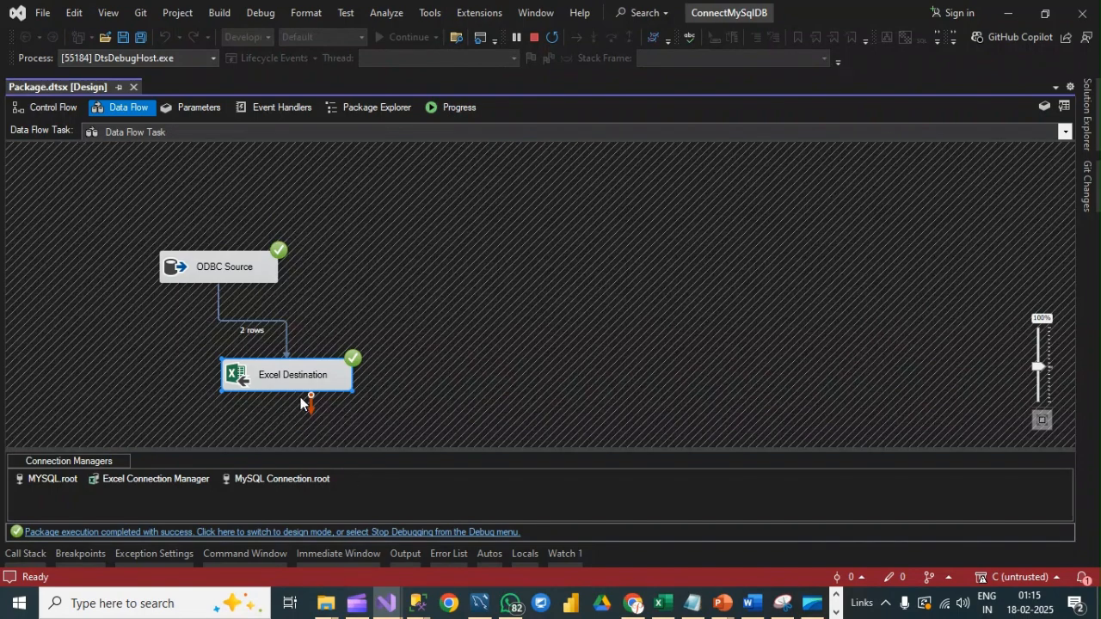
Step: Stop debugging the package, review the Excel Destination's settings, and open the Excel Connection Manager to check the output file path
left_click(327, 604)
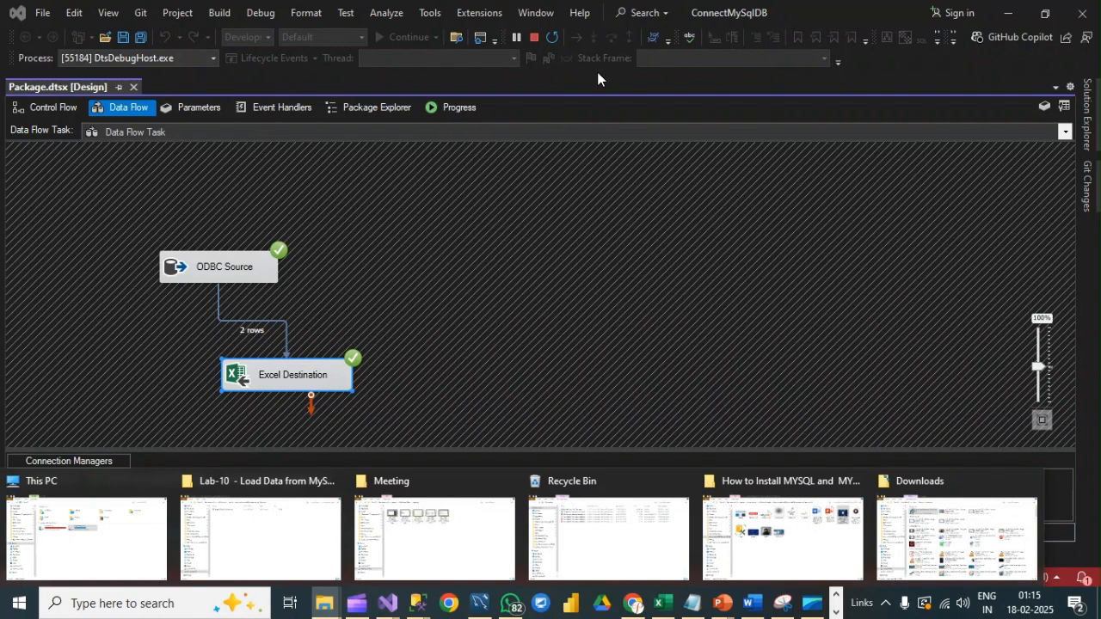
left_click(533, 37)
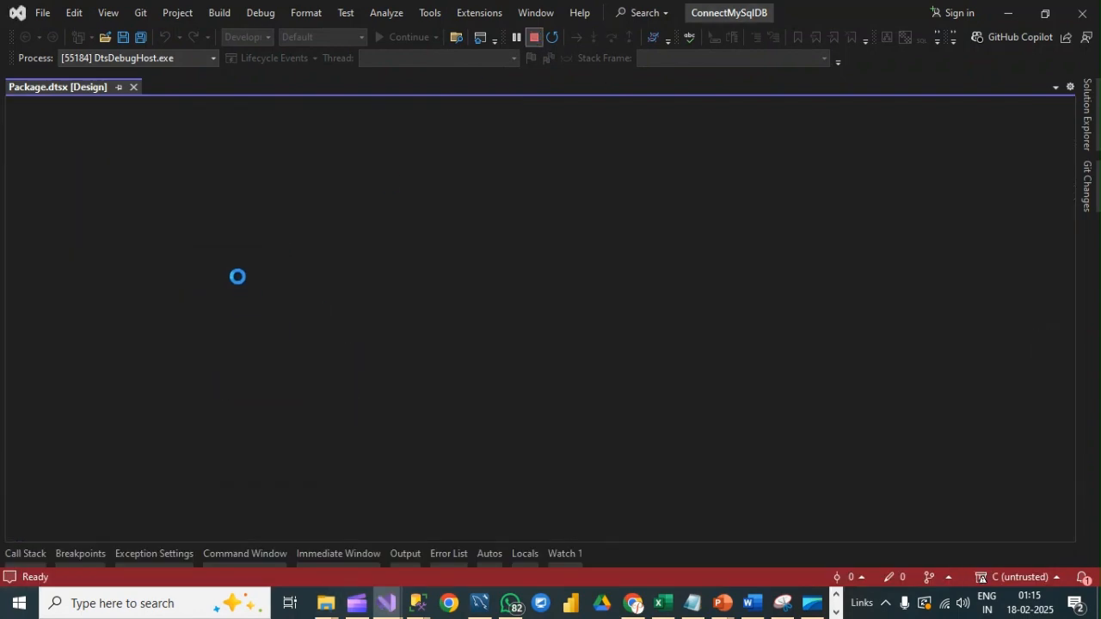
double_click(559, 355)
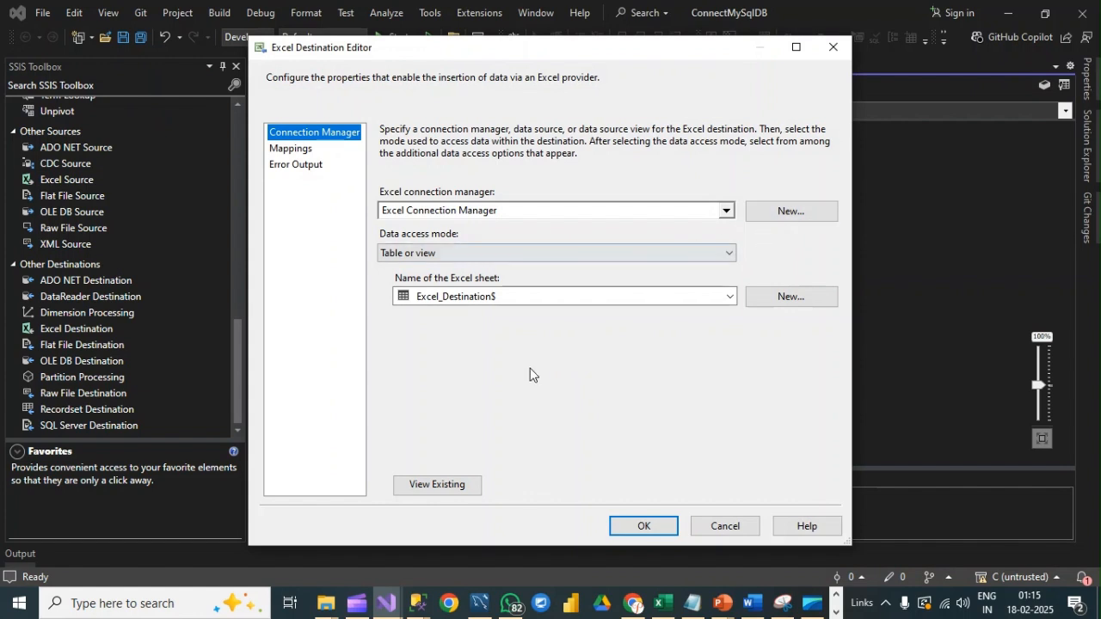
left_click(832, 47)
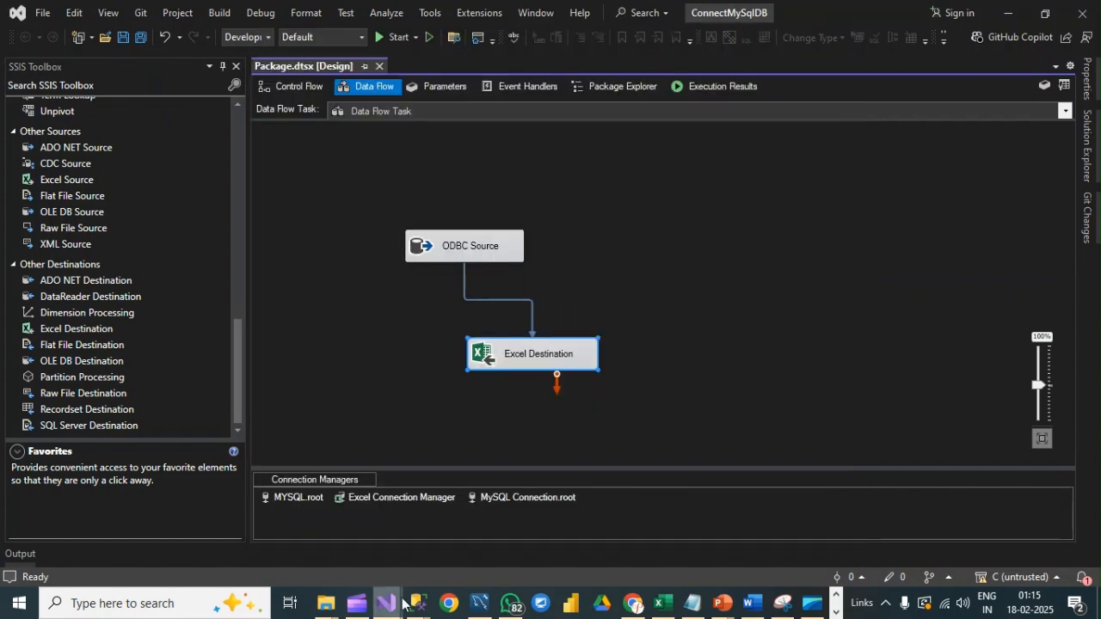
double_click(411, 499)
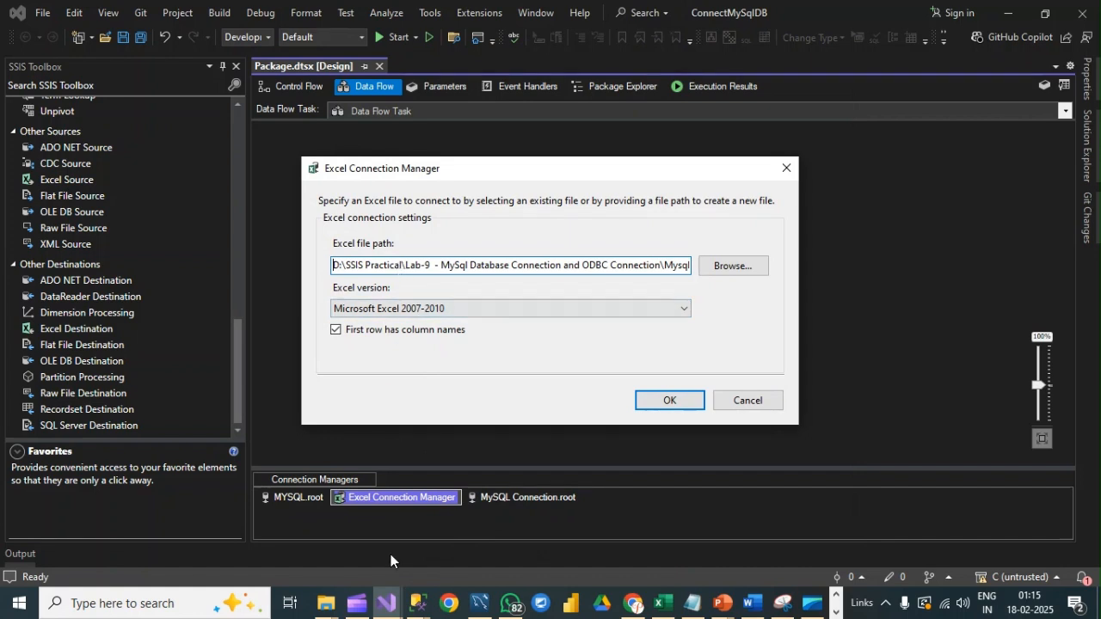
Step: Switch to File Explorer and open the MysqlDataExport workbook from the Lab-9 folder in D:\SSIS Practical
left_click(326, 602)
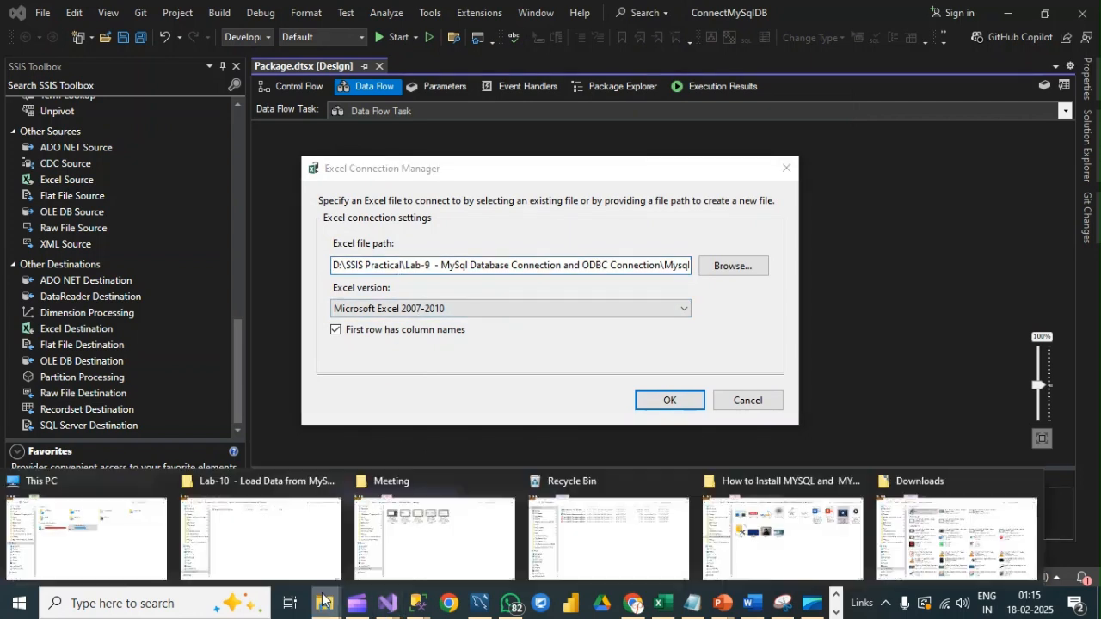
left_click(278, 528)
left_click(286, 51)
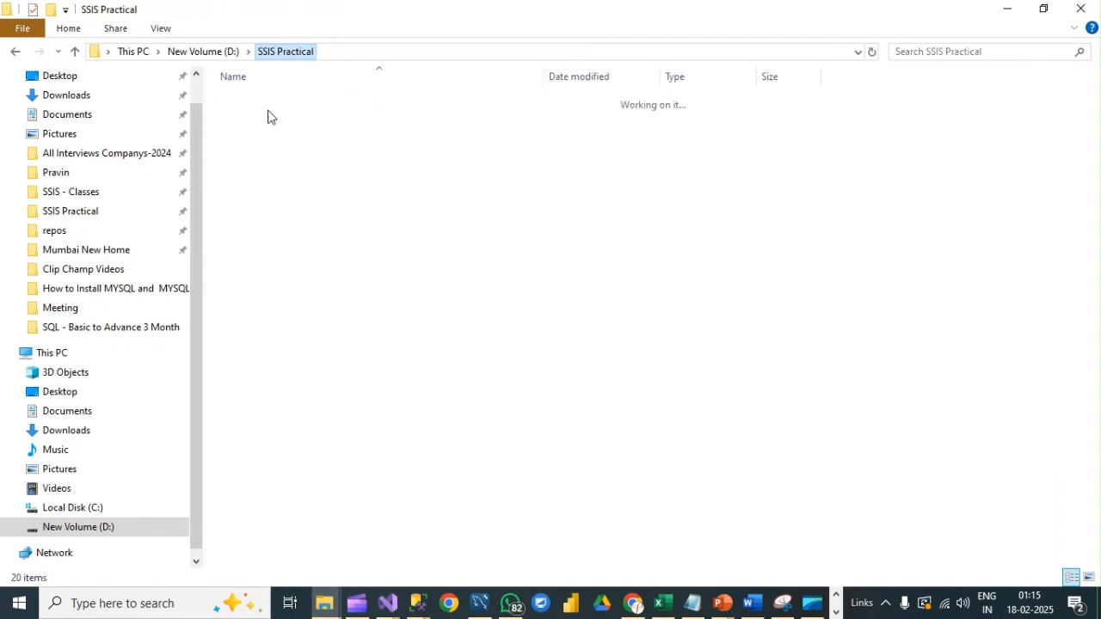
double_click(276, 239)
left_click(278, 101)
double_click(278, 101)
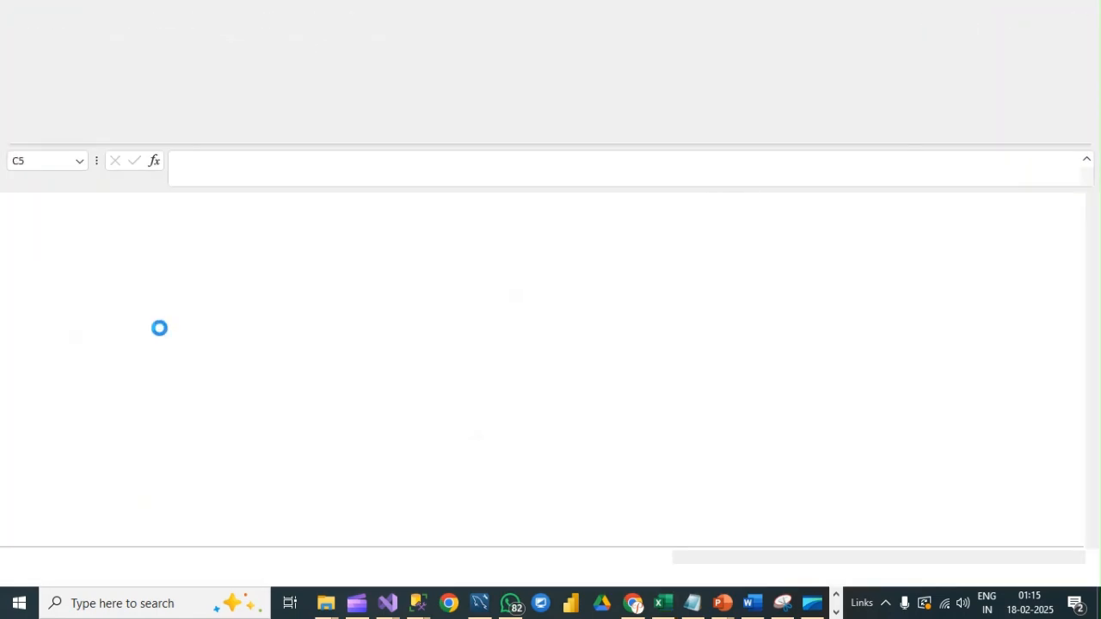
Step: Examine the exported student rows in A2:B3 of the Excel_Destination sheet, and return to the ConnectMySqlDB project in Visual Studio
left_click_drag(39, 236, 116, 250)
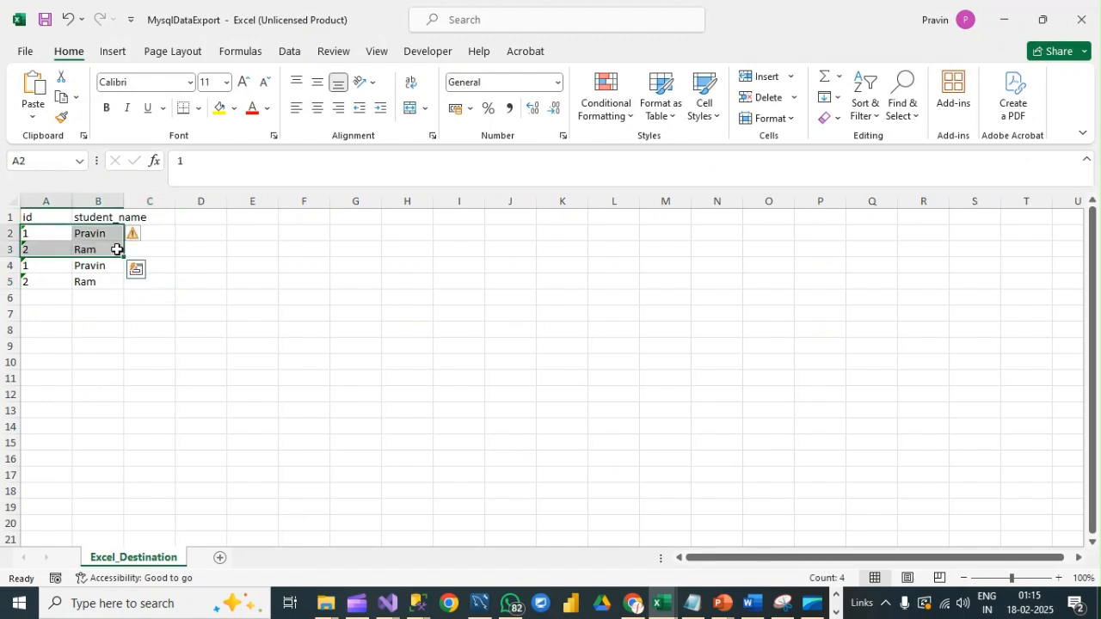
left_click(52, 235)
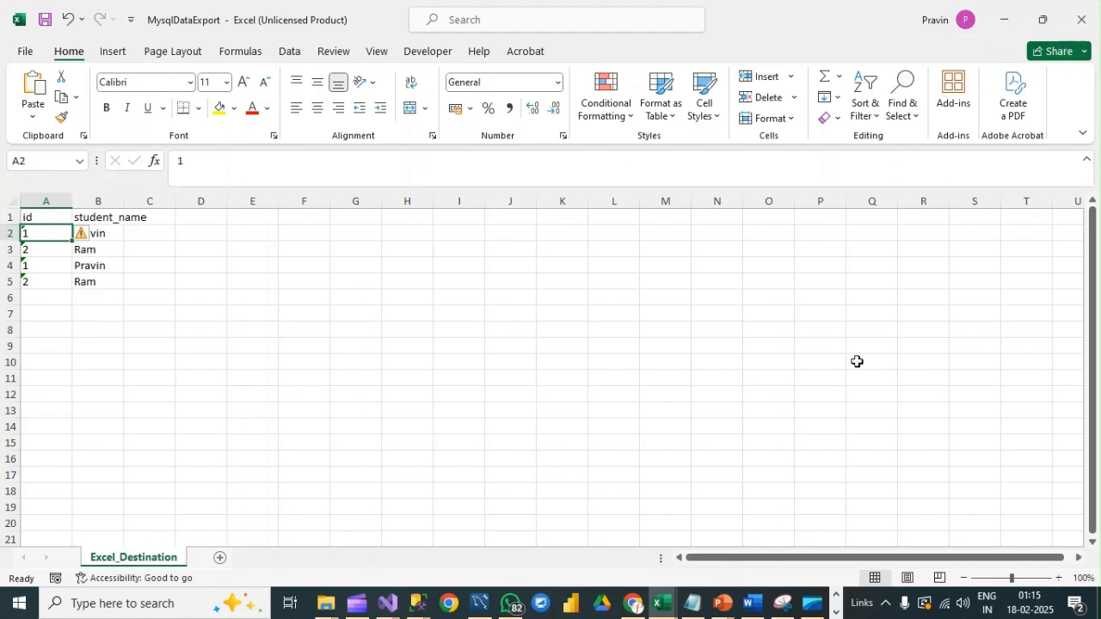
left_click(387, 602)
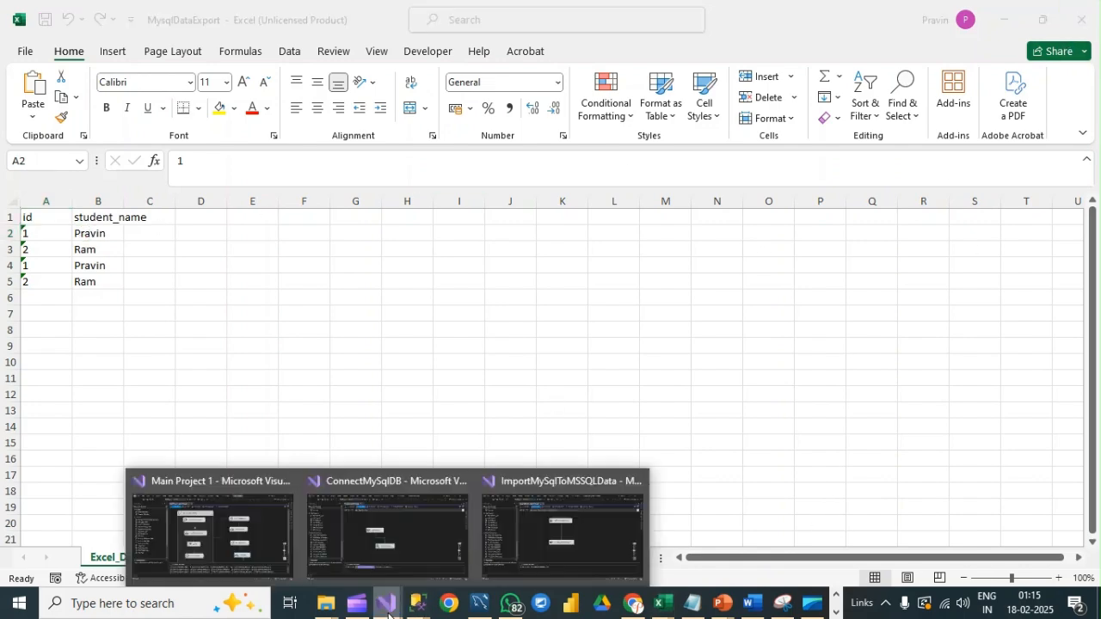
left_click(373, 540)
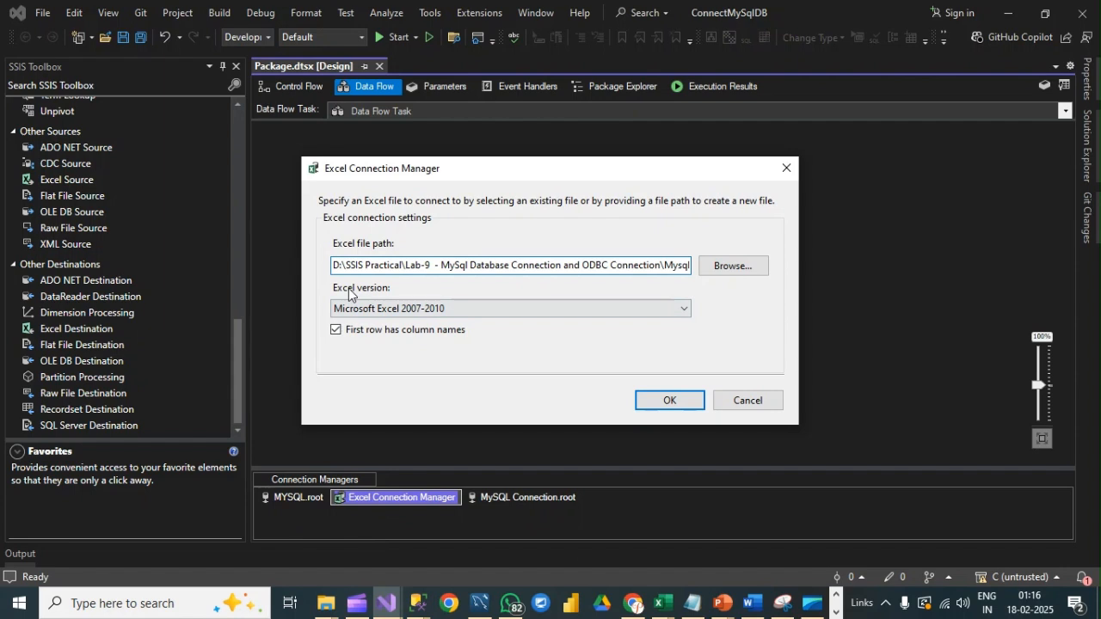